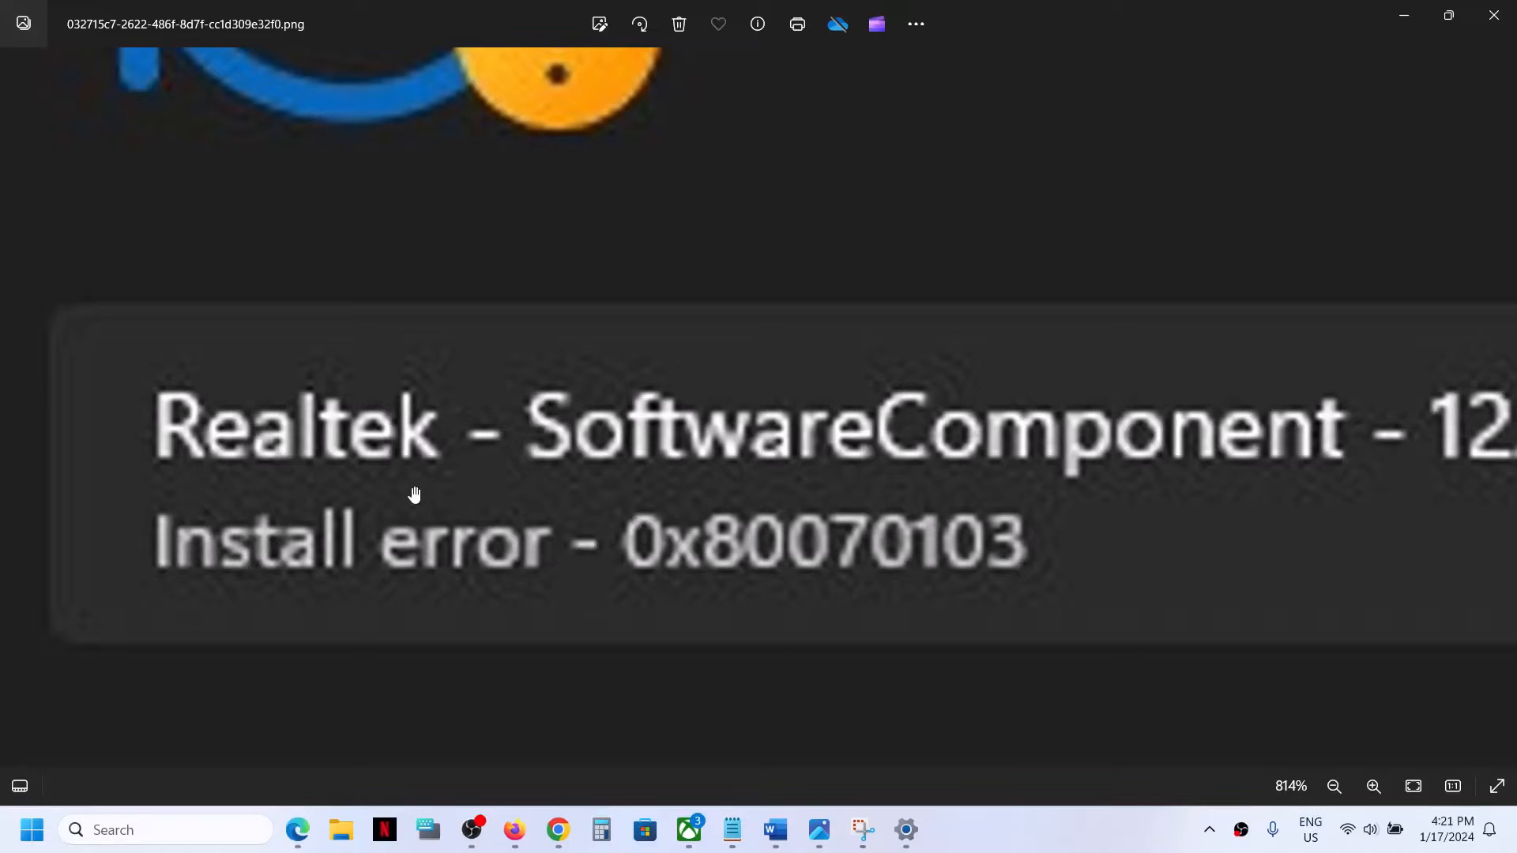
Compare the Word driver notes with the Realtek install error screenshot, ending on the notes
{"action": "left_click", "coordinate": [776, 830]}
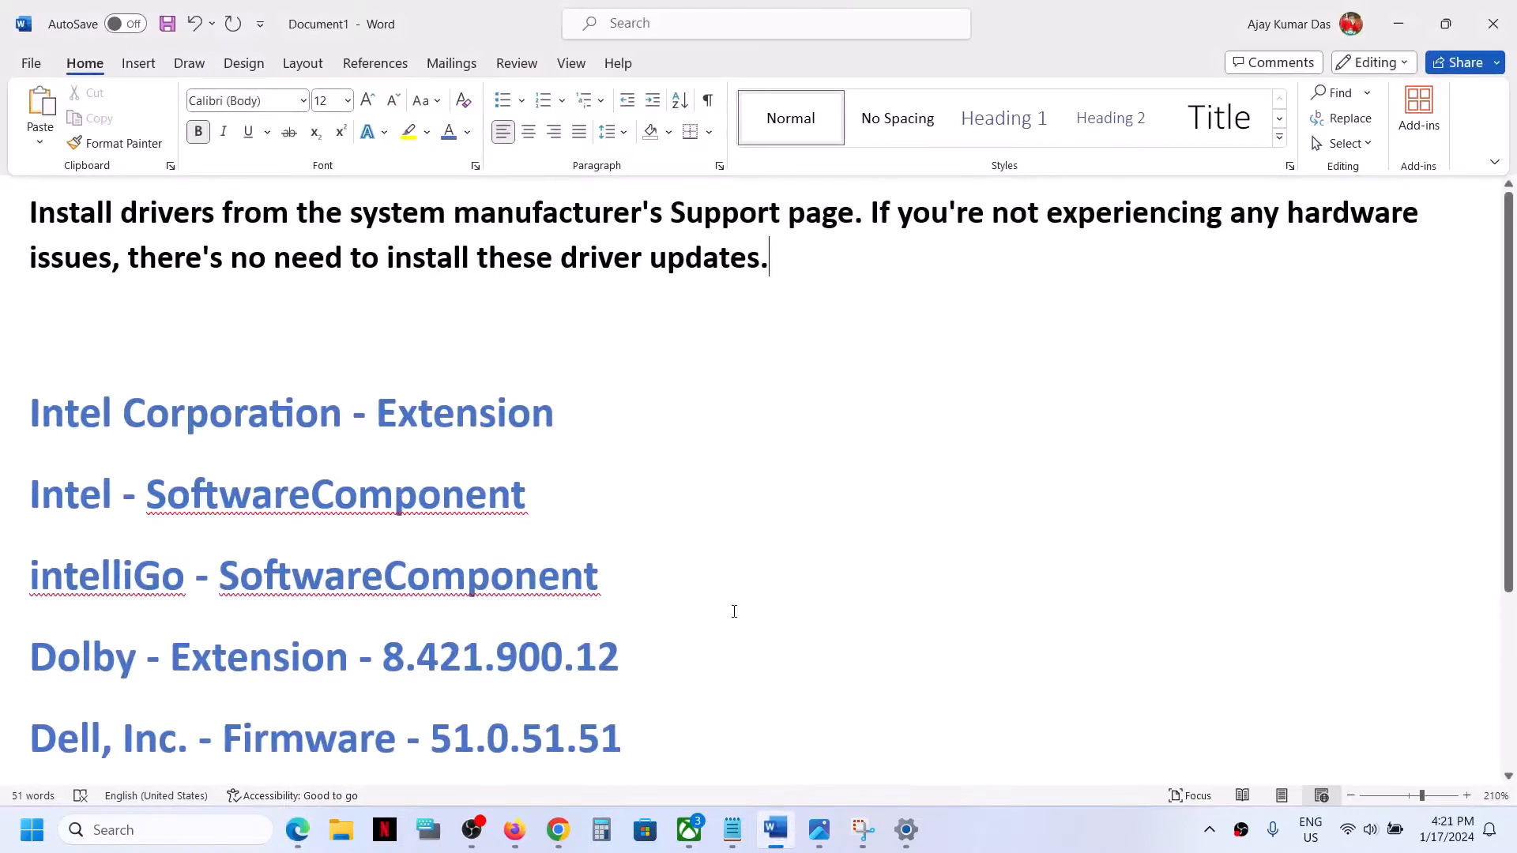
{"action": "scroll", "coordinate": [403, 504], "scroll_direction": "down", "scroll_amount": 4}
{"action": "scroll", "coordinate": [403, 503], "scroll_direction": "up", "scroll_amount": 1}
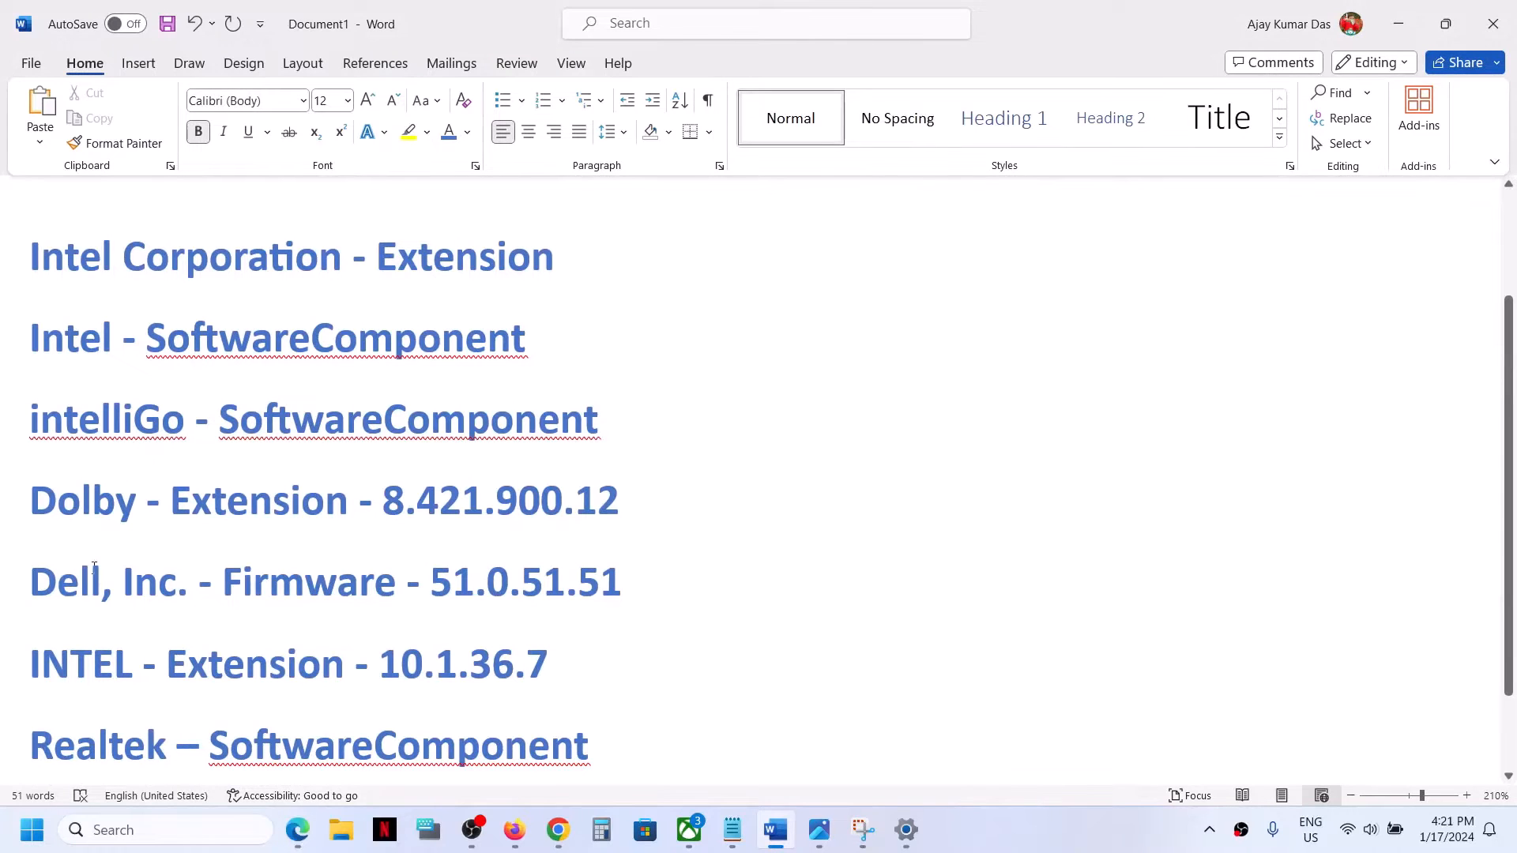
{"action": "scroll", "coordinate": [407, 411], "scroll_direction": "up", "scroll_amount": 2}
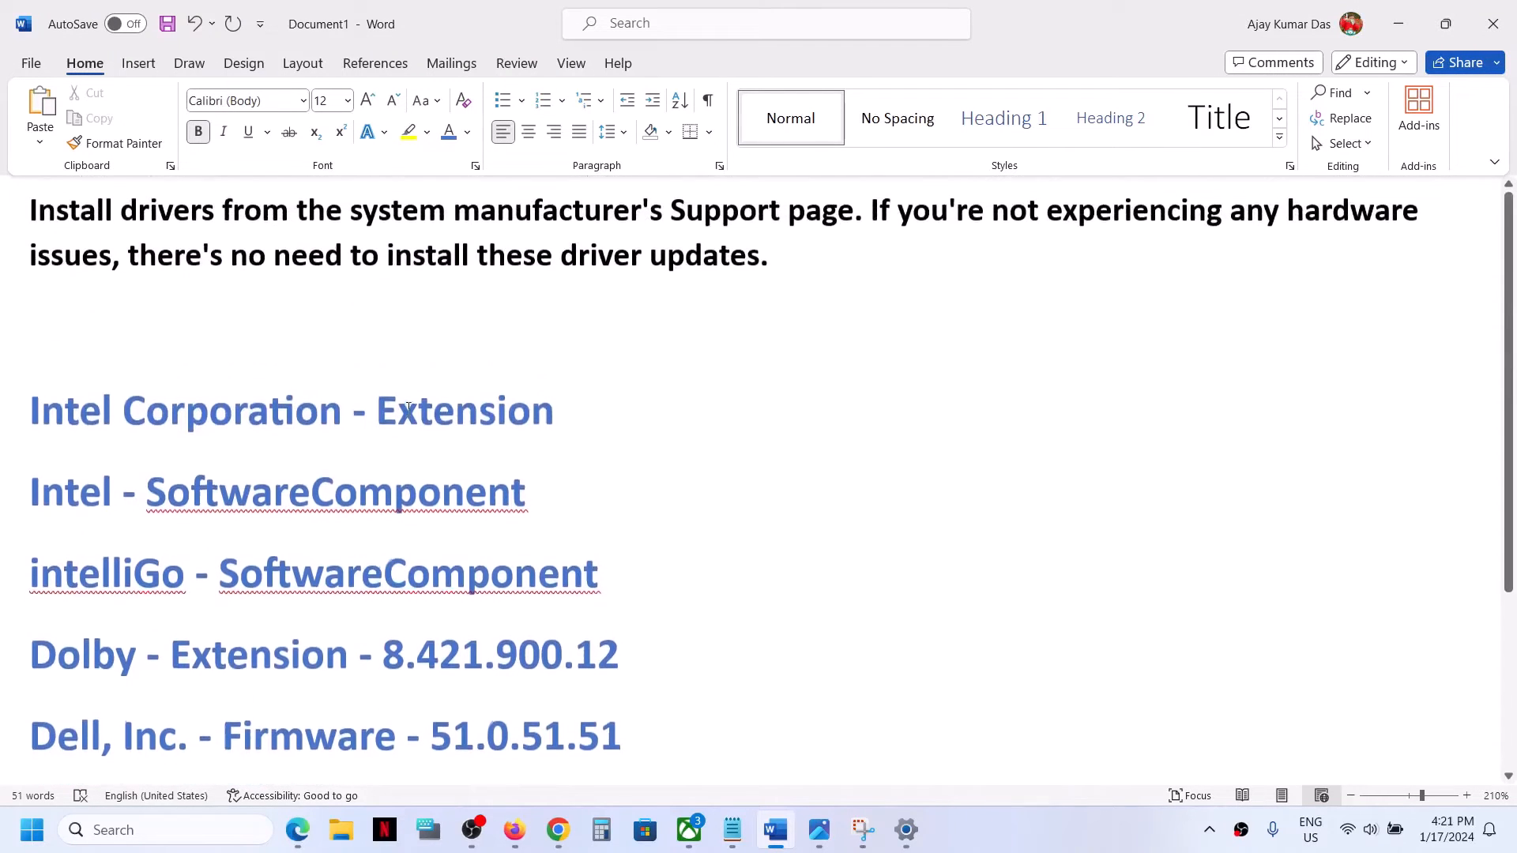
{"action": "left_click", "coordinate": [820, 829]}
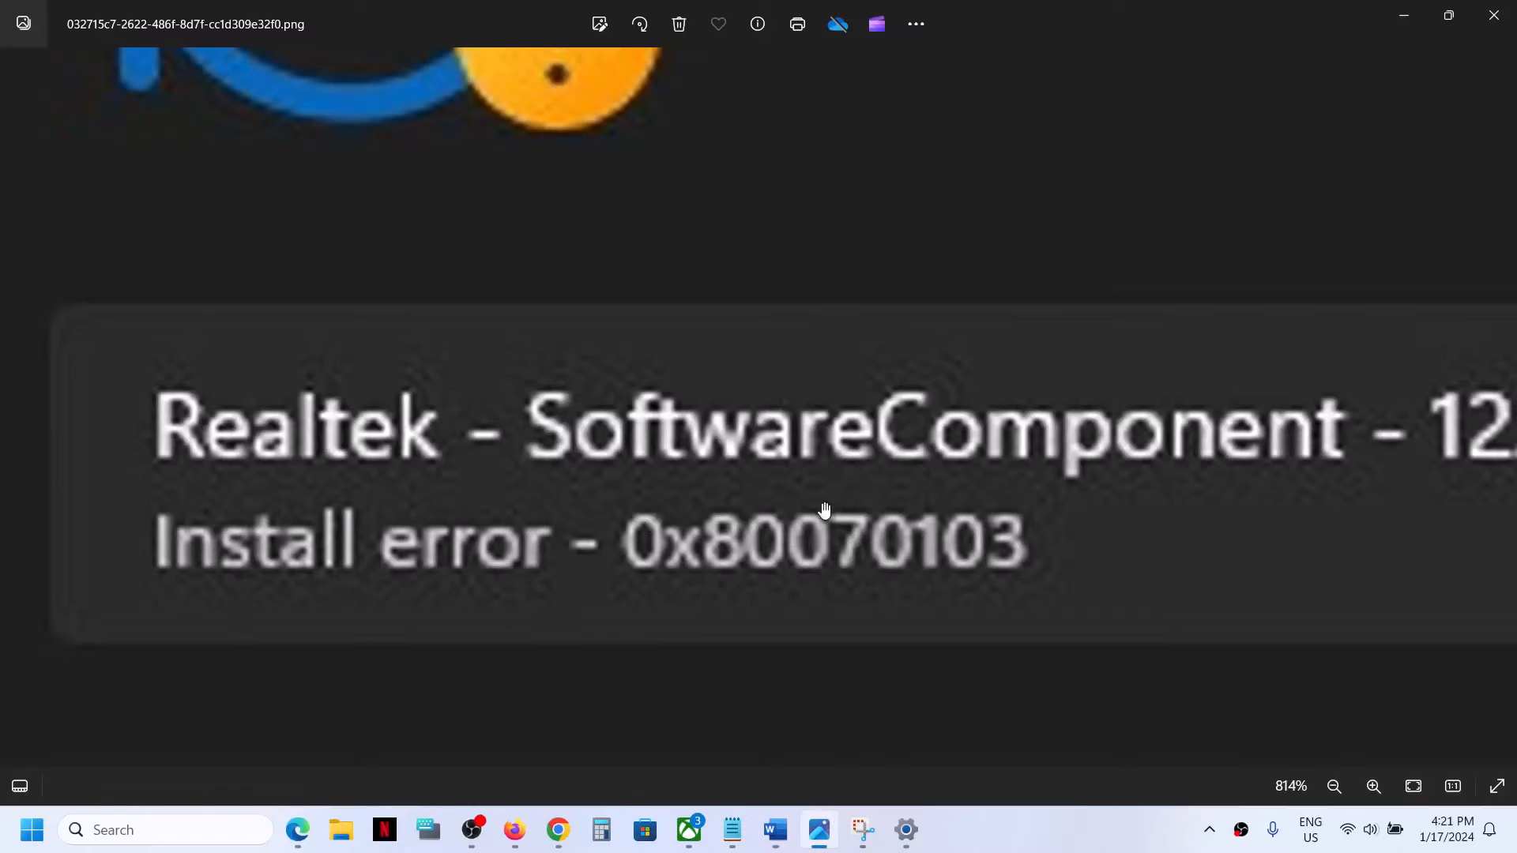
{"action": "left_click", "coordinate": [776, 829]}
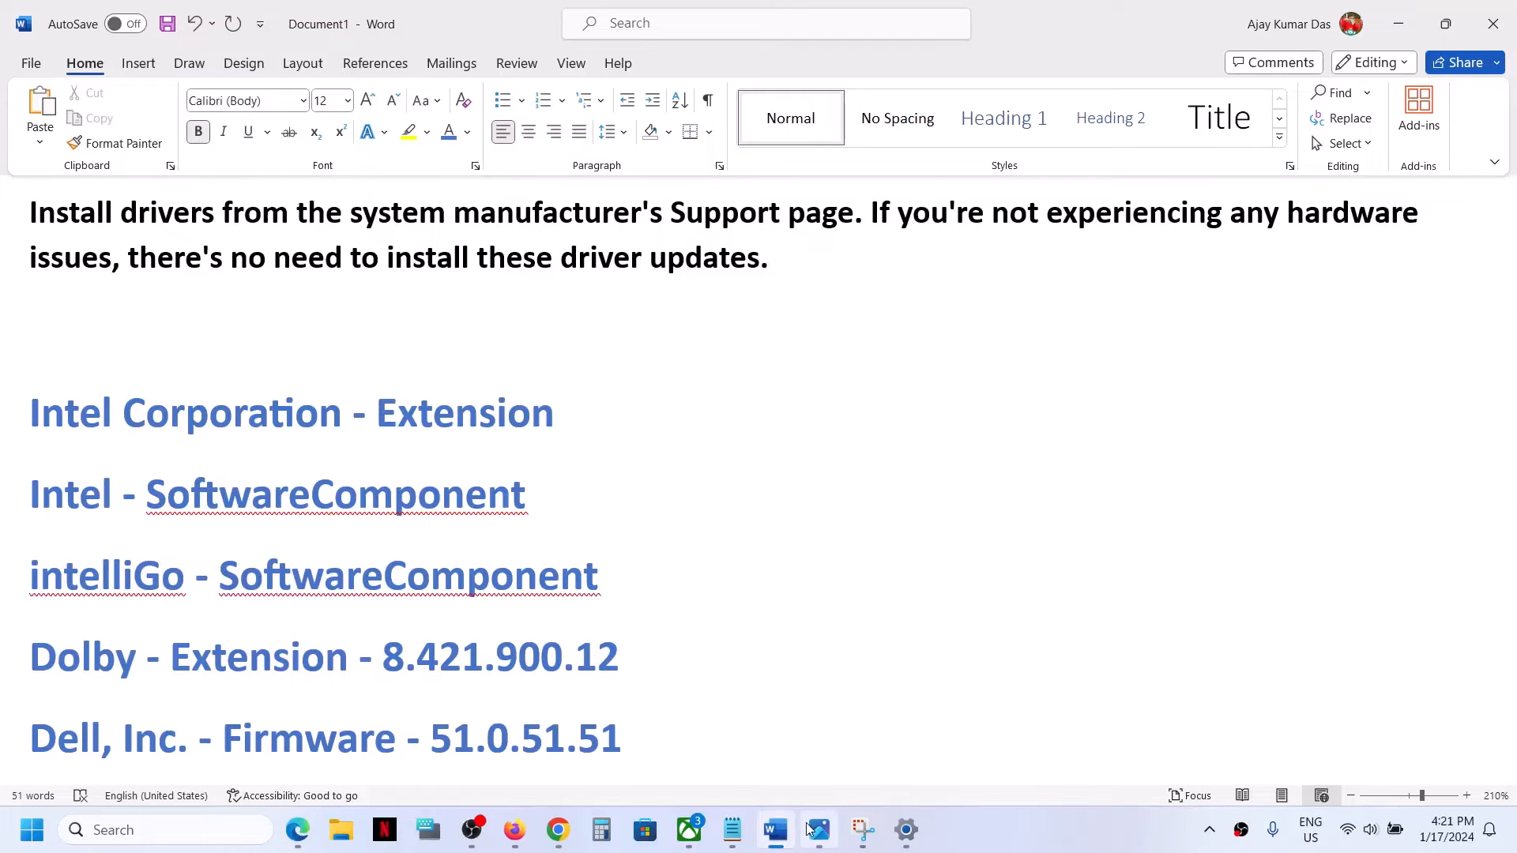
{"action": "left_click", "coordinate": [819, 830]}
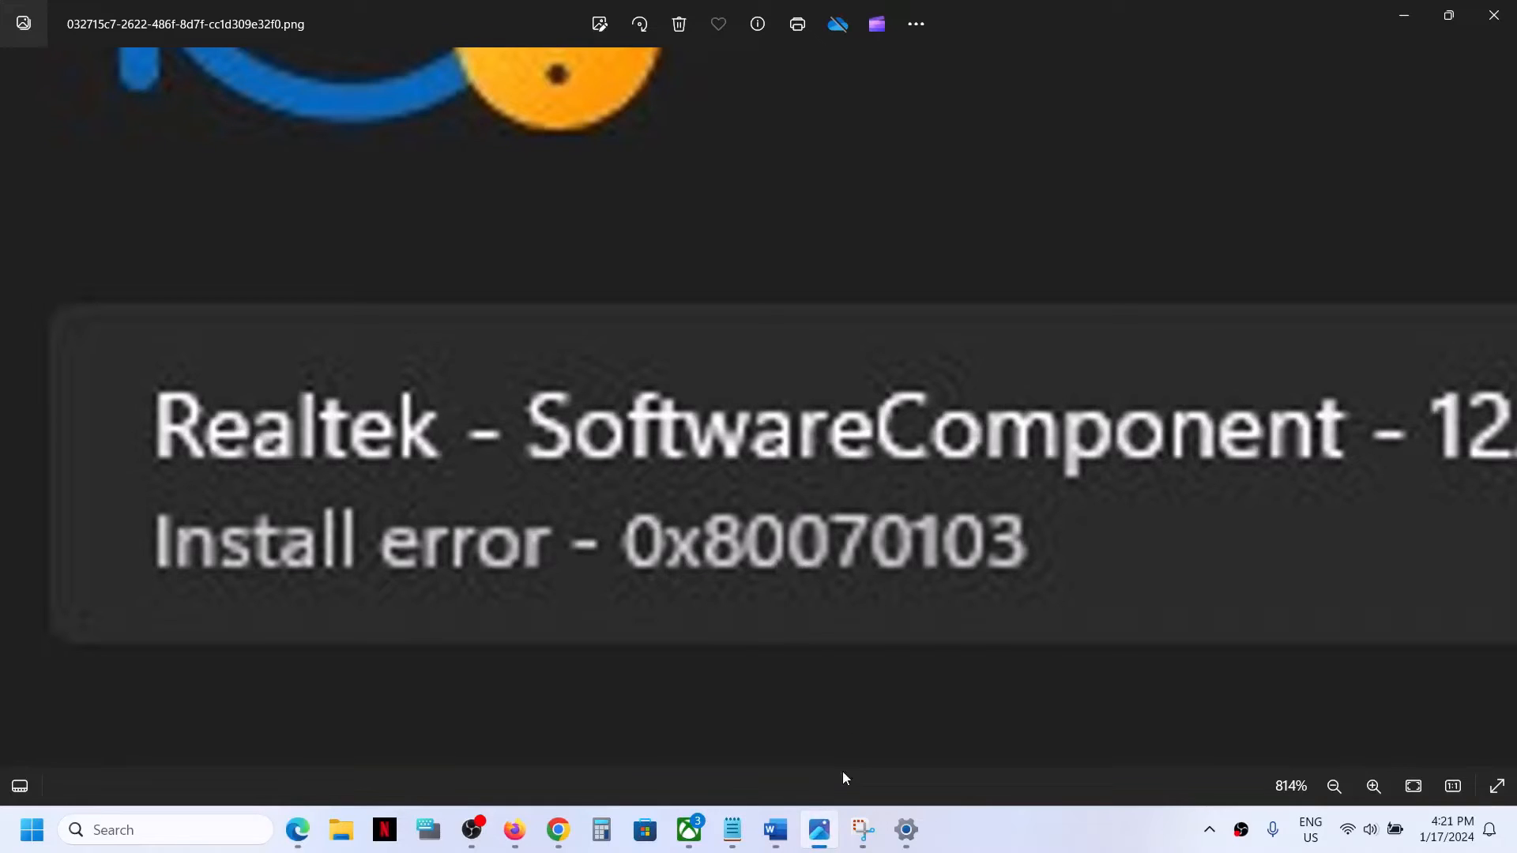
{"action": "left_click", "coordinate": [775, 830]}
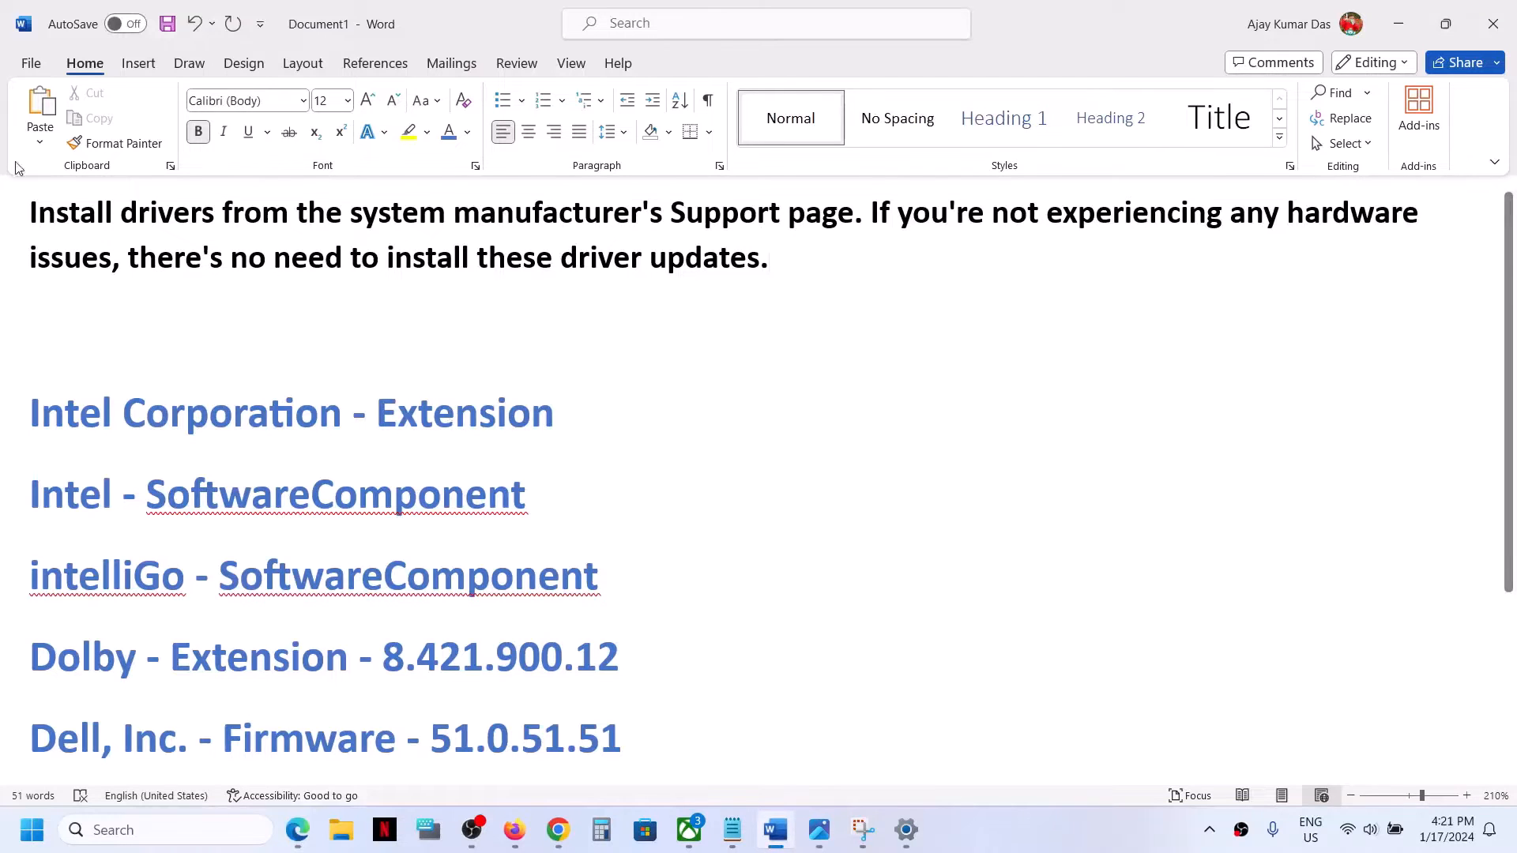
{"action": "left_click_drag", "start_coordinate": [29, 213], "coordinate": [857, 213]}
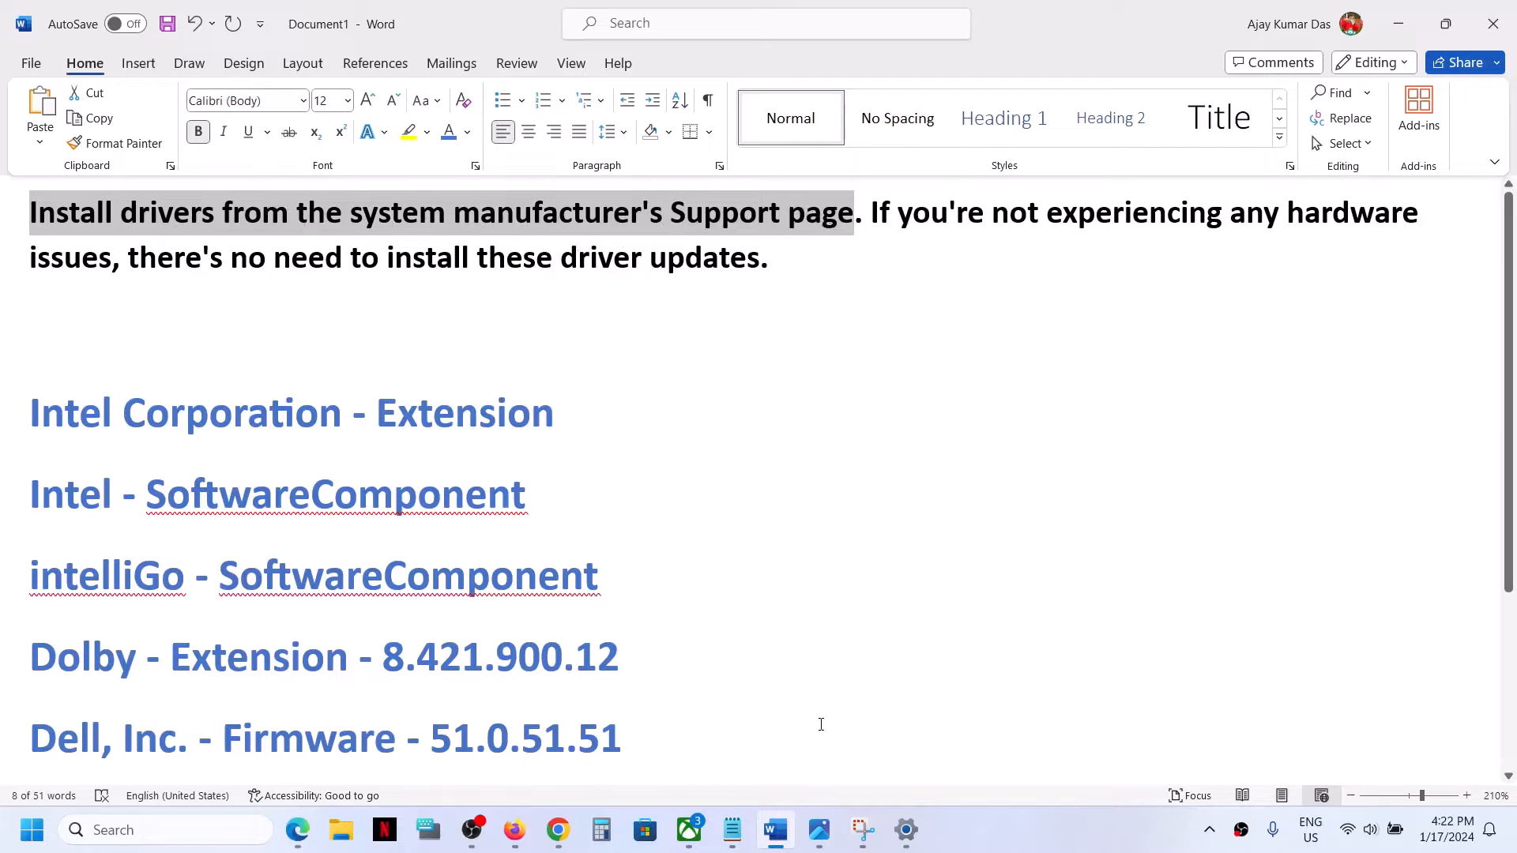
{"action": "left_click", "coordinate": [818, 831]}
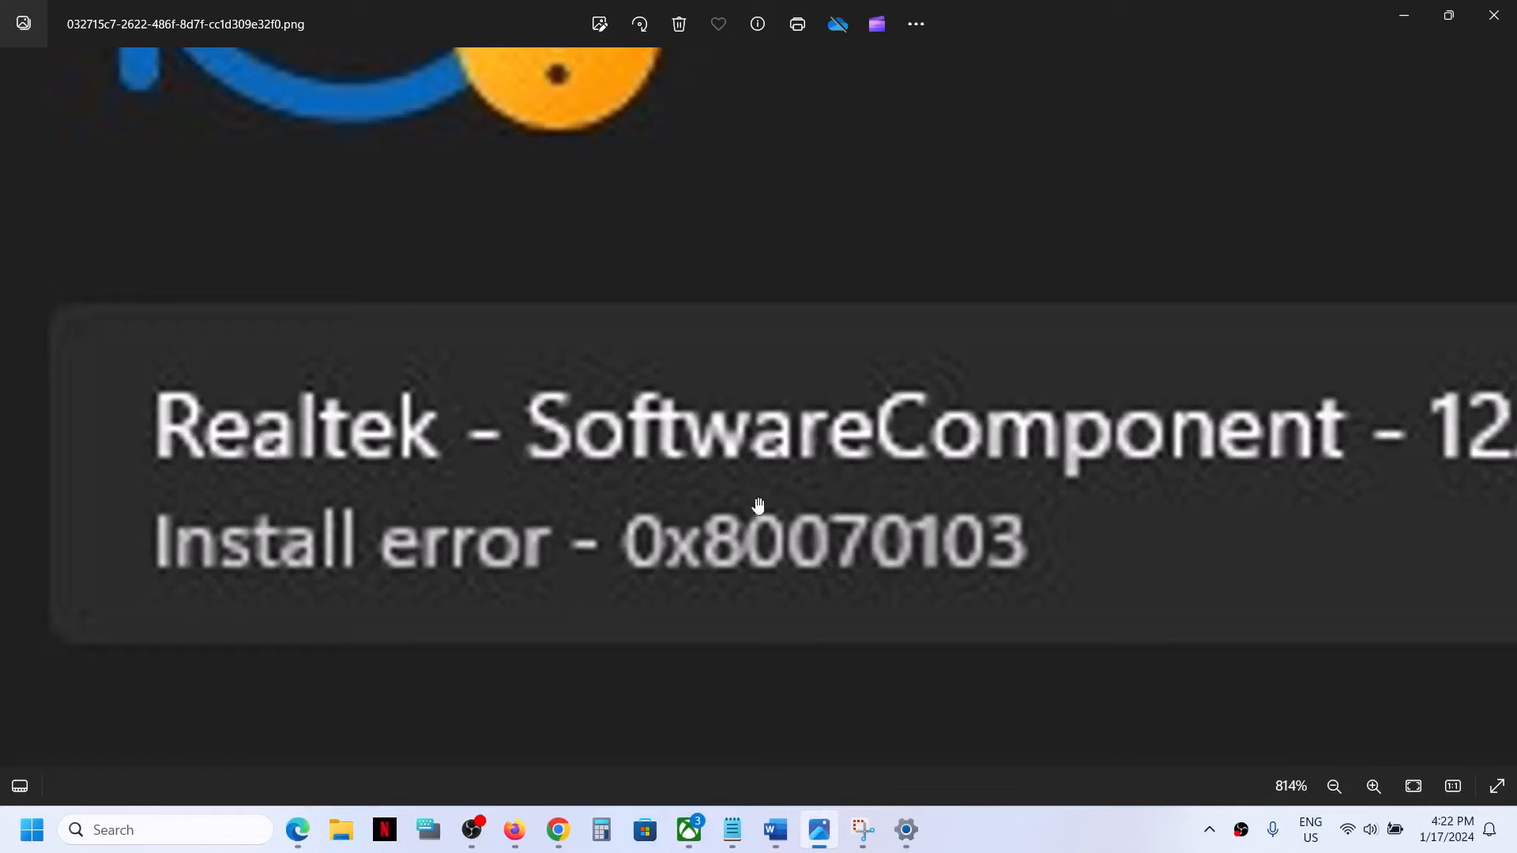
{"action": "left_click", "coordinate": [1404, 20]}
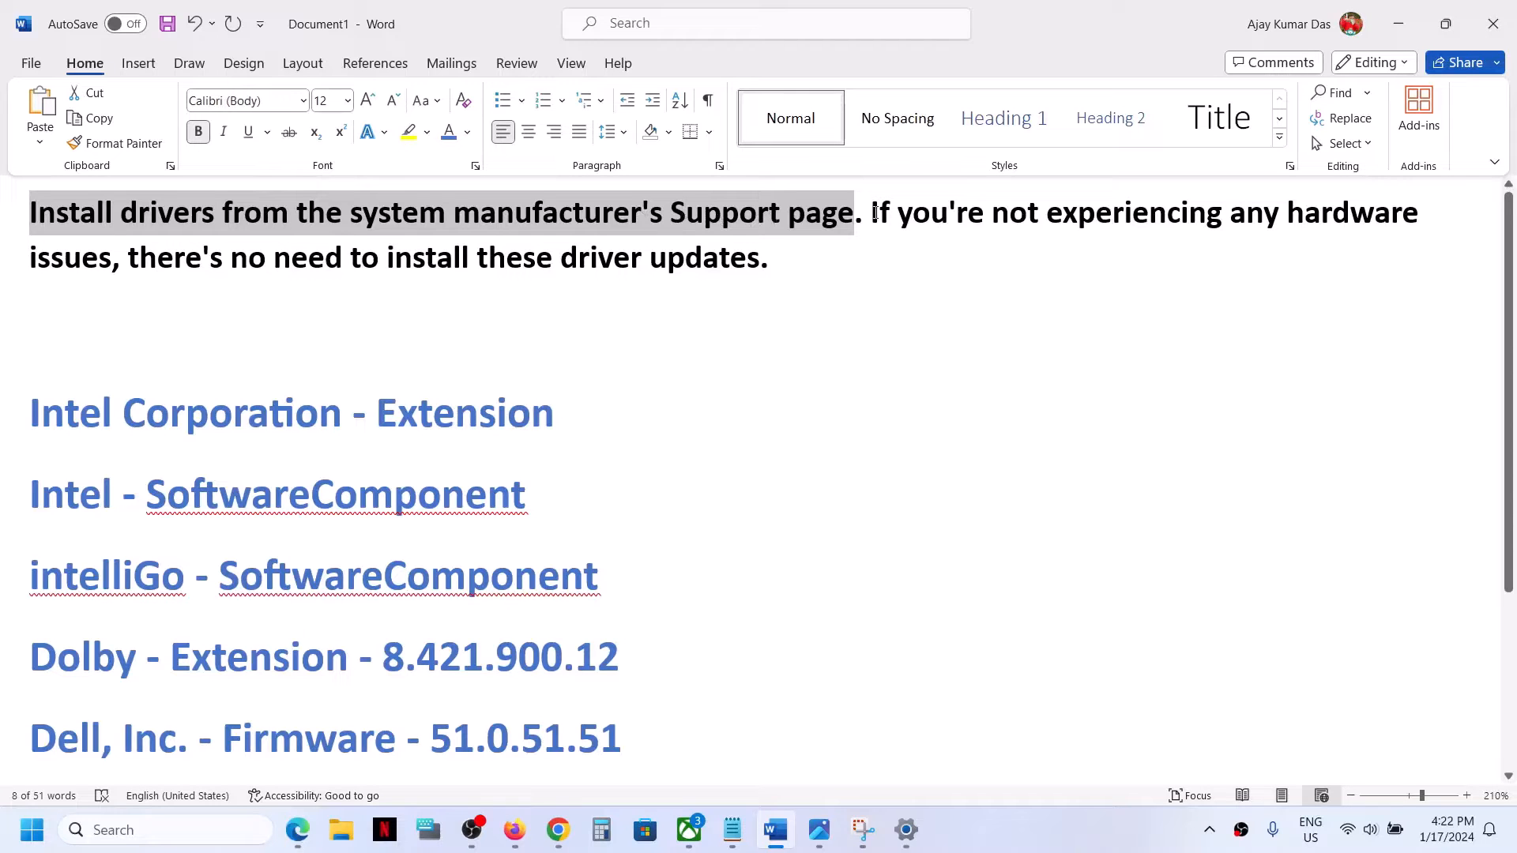
{"action": "mouse_move", "coordinate": [874, 212]}
{"action": "left_mouse_down"}
{"action": "mouse_move", "coordinate": [386, 258]}
{"action": "mouse_move", "coordinate": [764, 259]}
{"action": "left_mouse_up"}
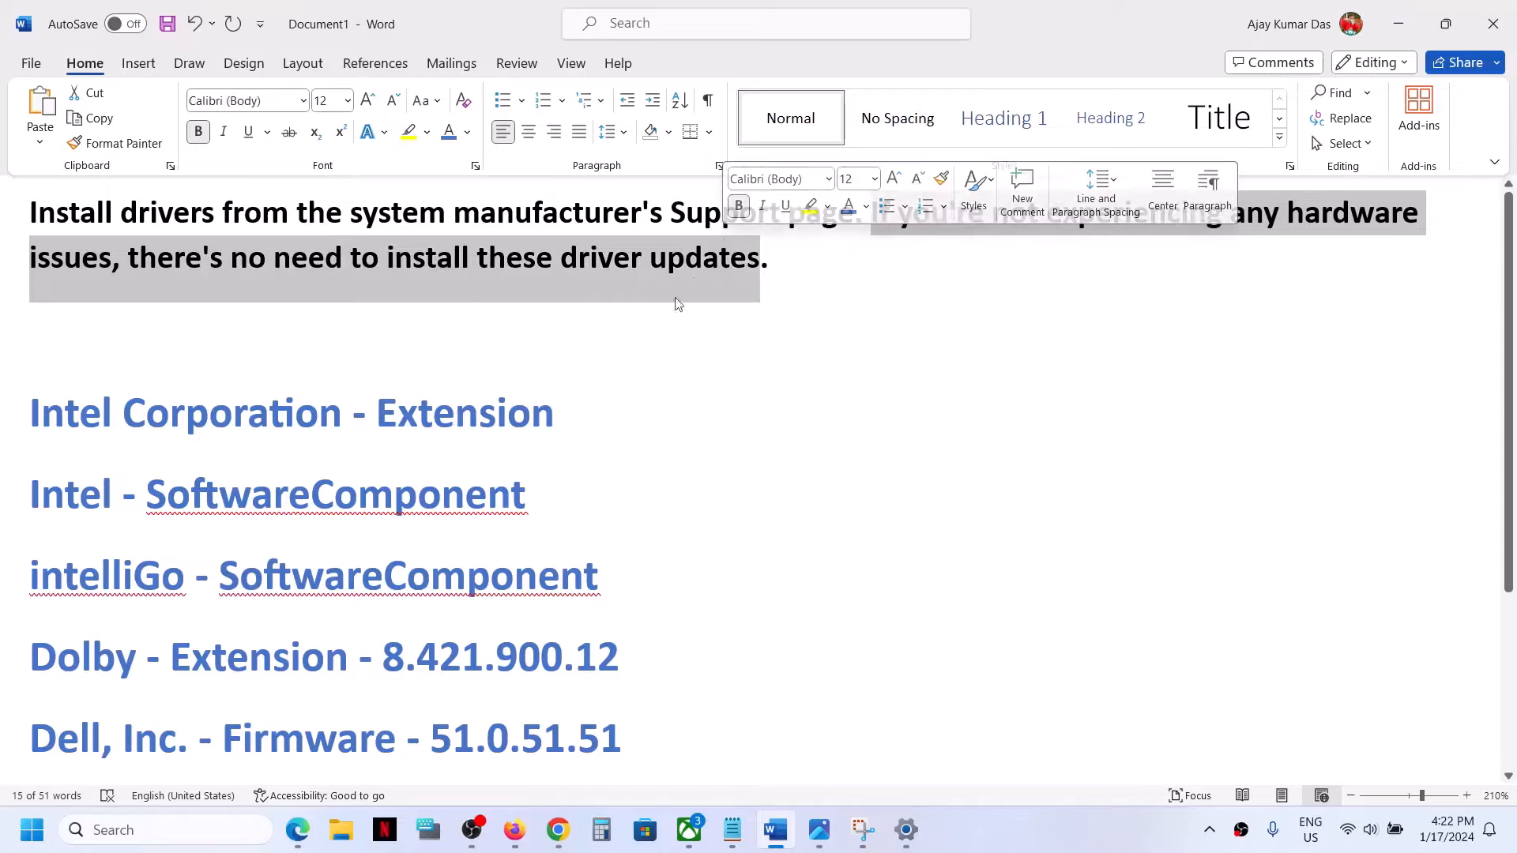
{"action": "scroll", "coordinate": [608, 371], "scroll_direction": "down", "scroll_amount": 1}
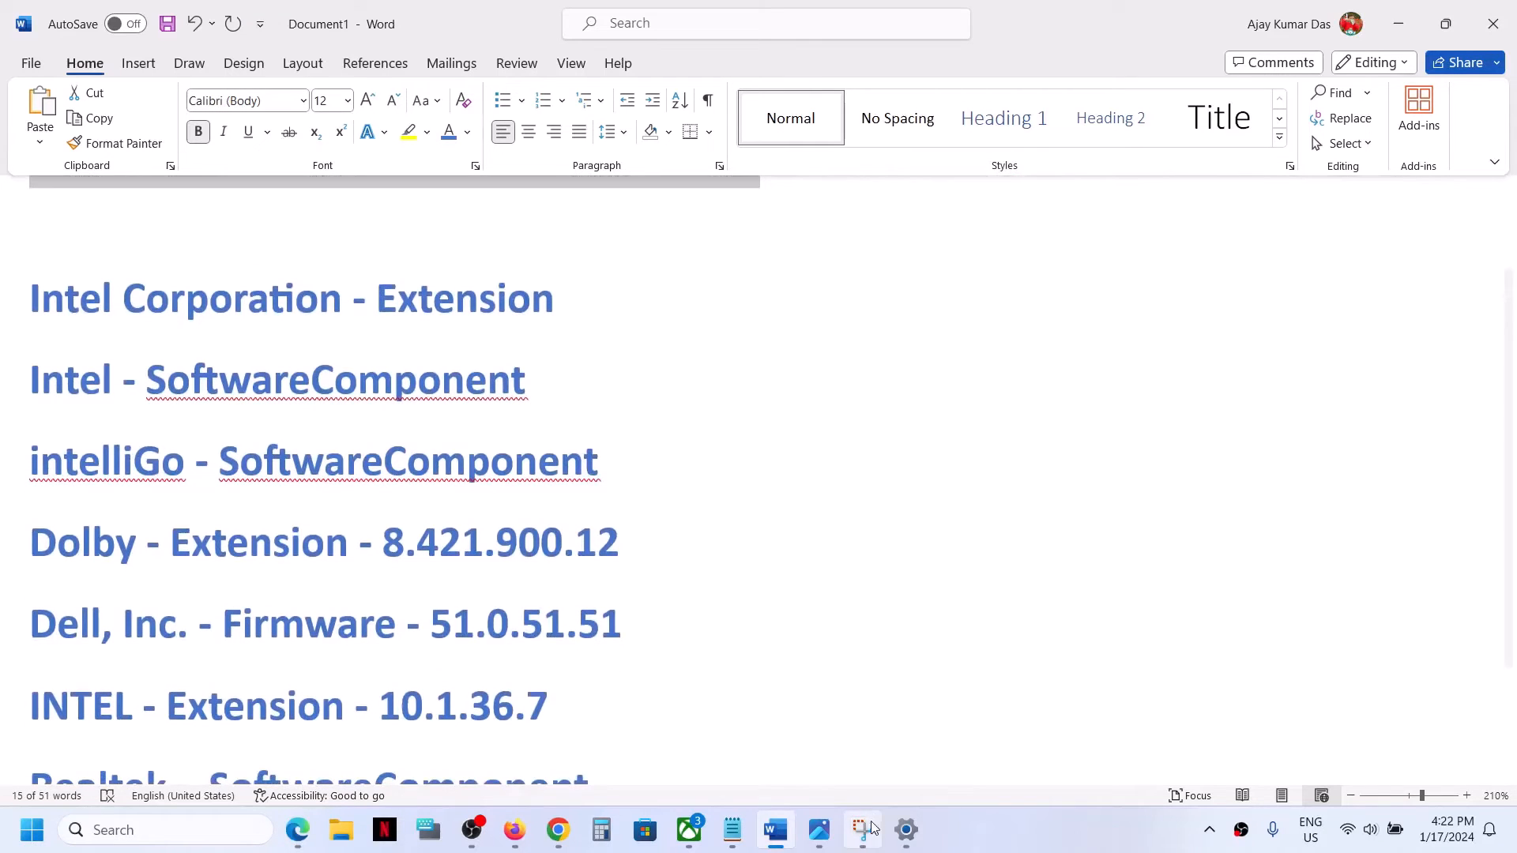
{"action": "left_click", "coordinate": [818, 829]}
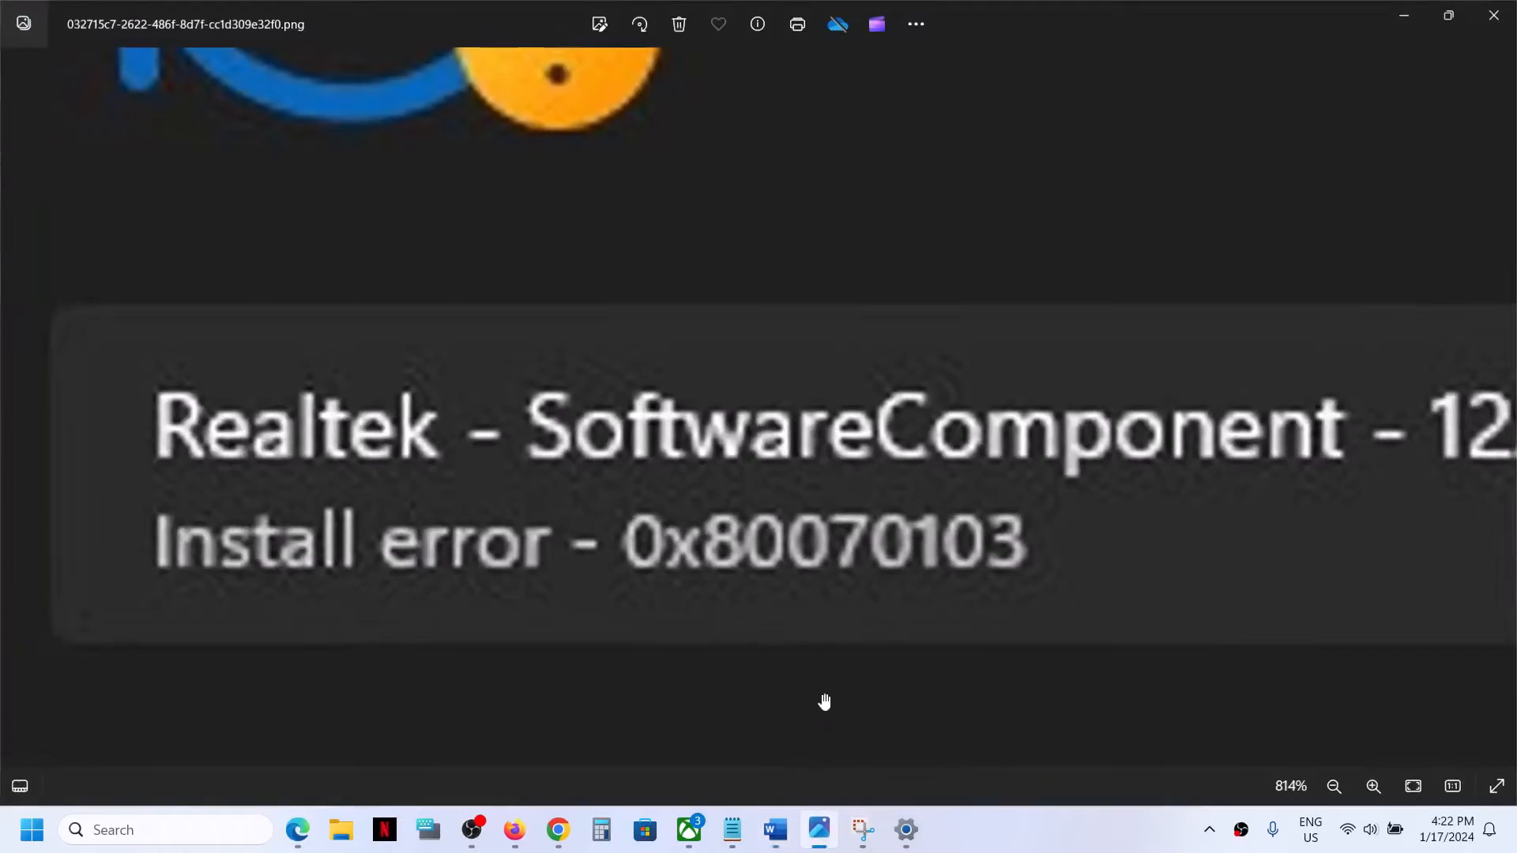
{"action": "left_click", "coordinate": [1410, 17]}
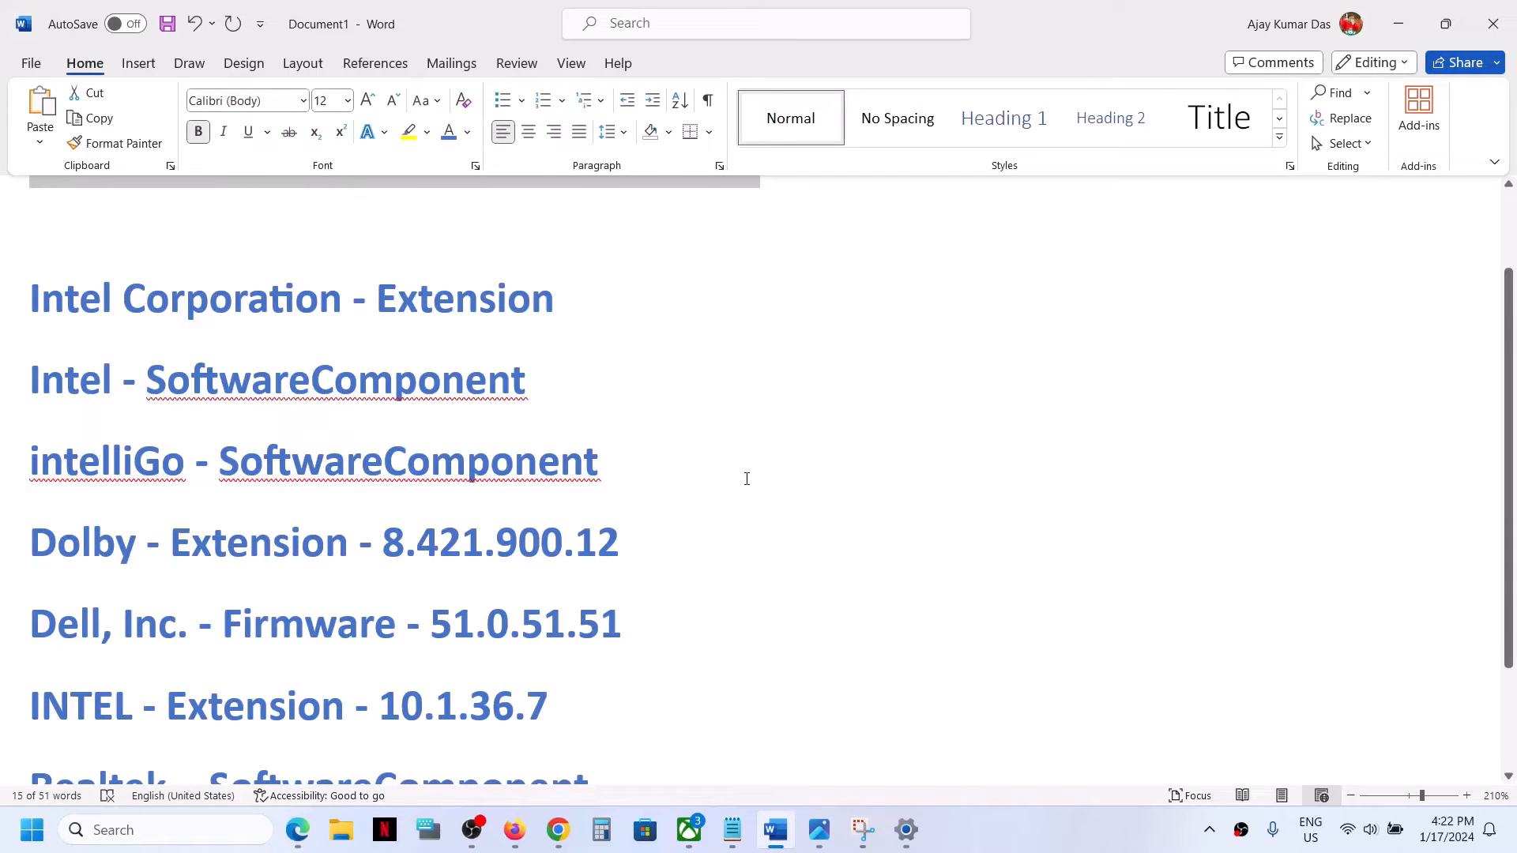
{"action": "scroll", "coordinate": [746, 478], "scroll_direction": "up", "scroll_amount": 1}
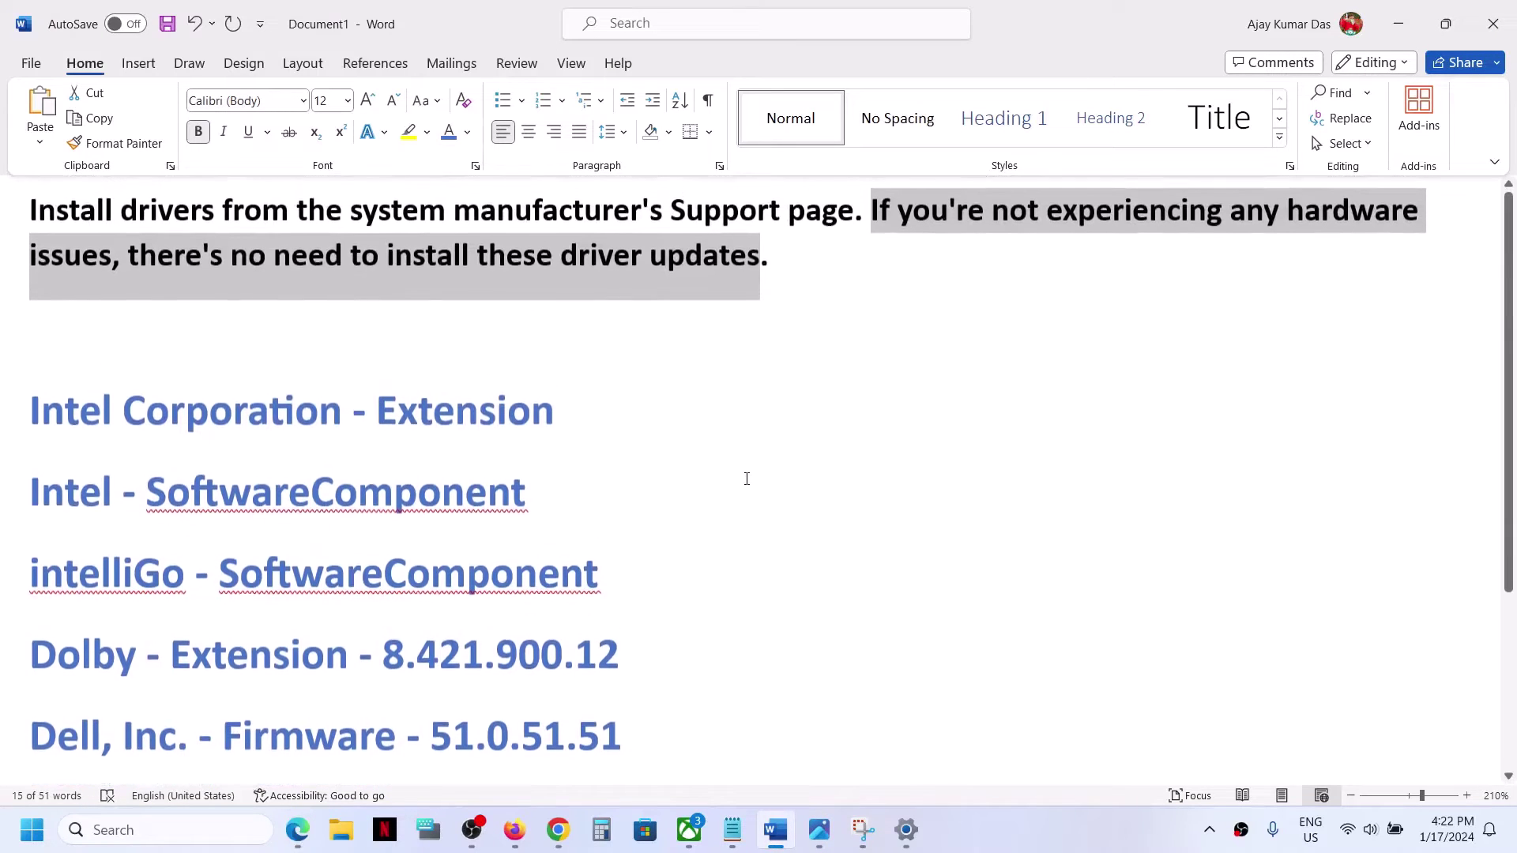
Rerun the troubleshooter search in Chrome and launch the downloaded wushowhide.diagcab from recent downloads
{"action": "left_click", "coordinate": [556, 831]}
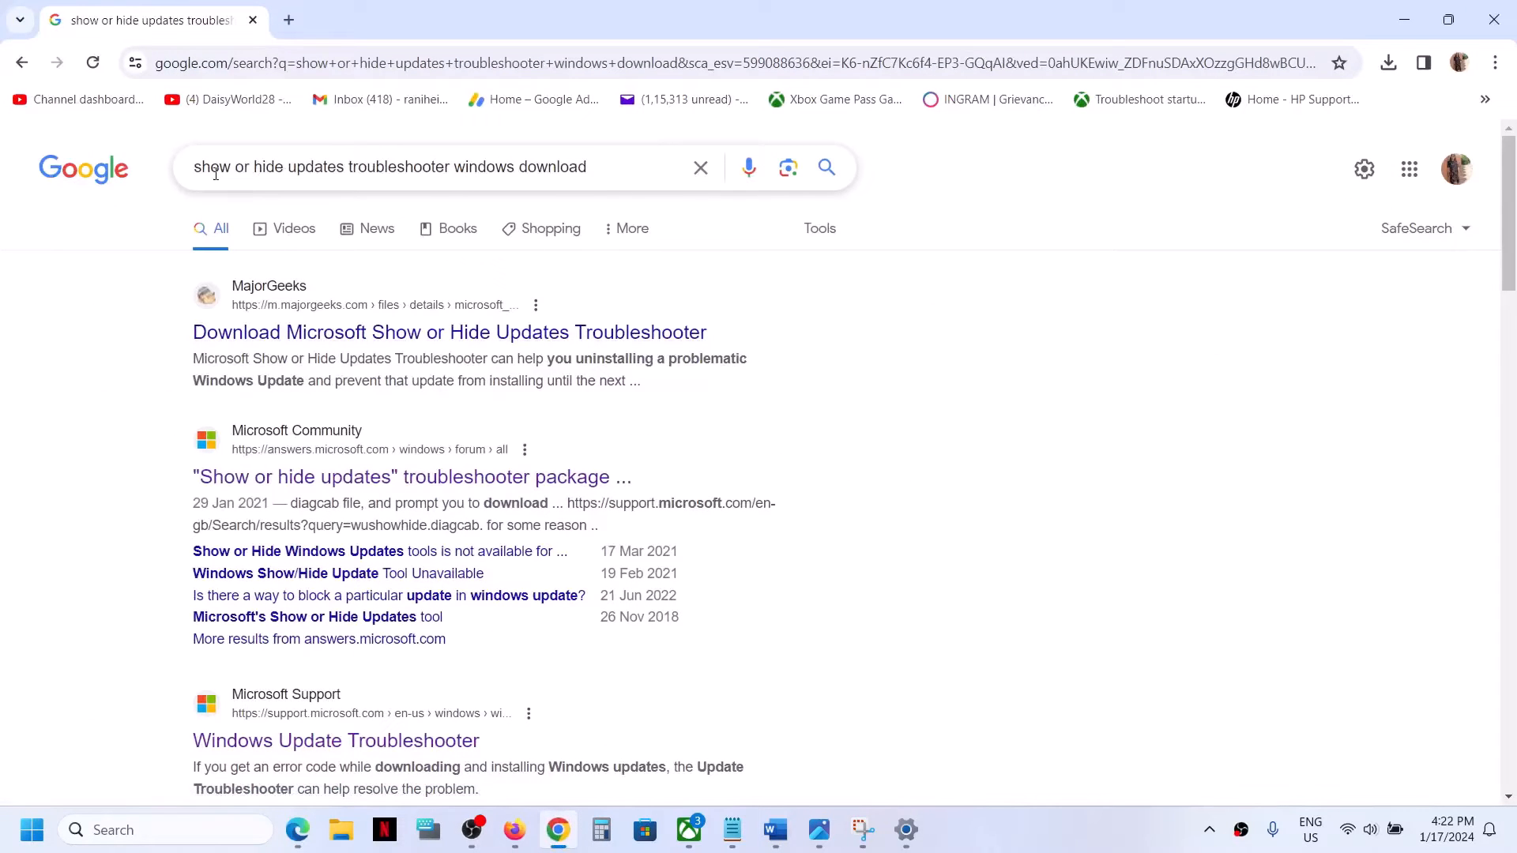
{"action": "left_click", "coordinate": [615, 166]}
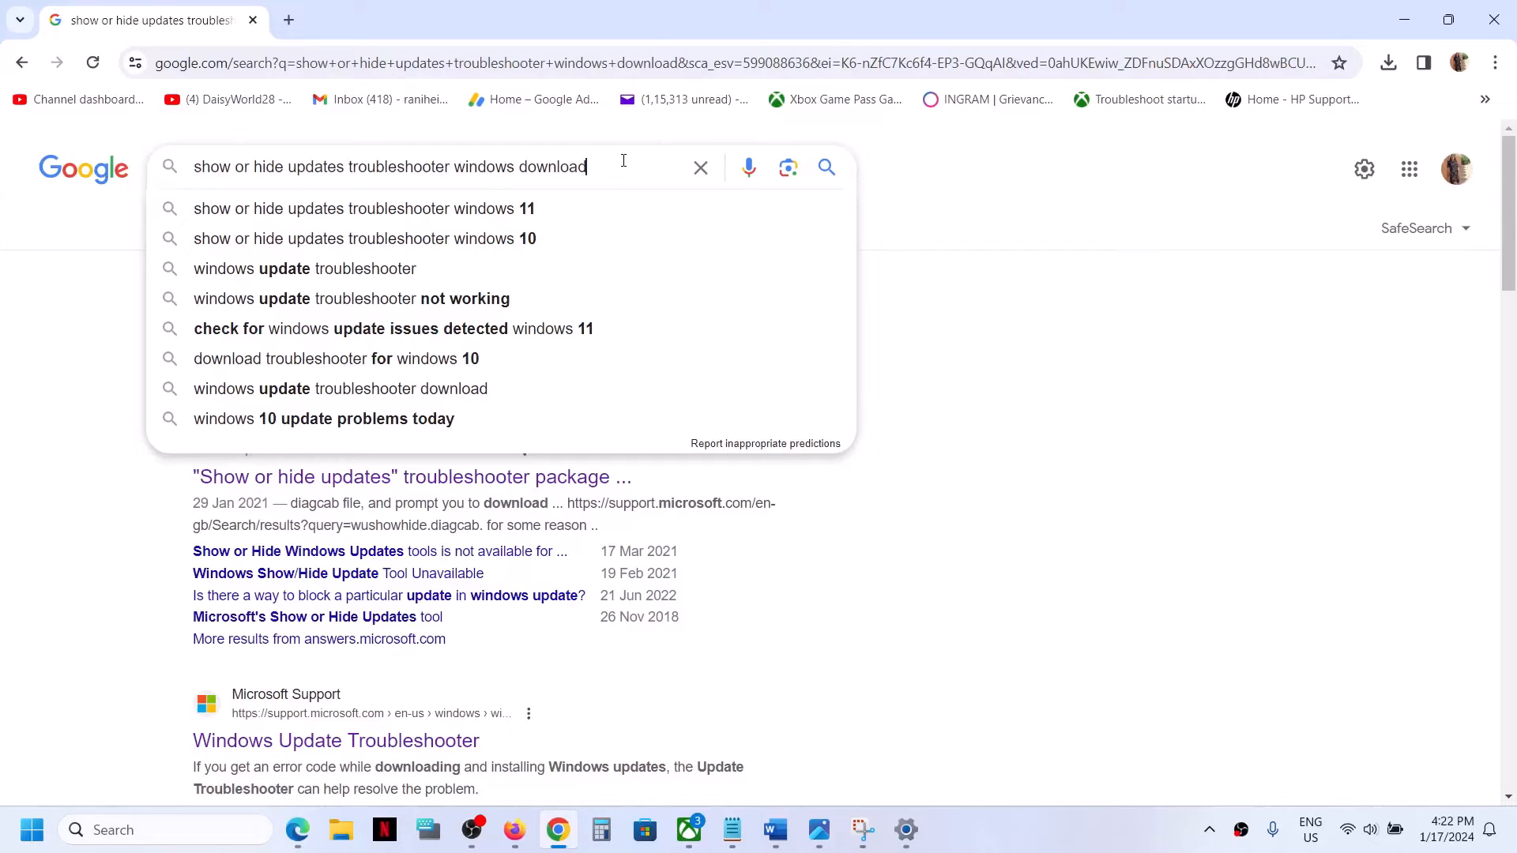
{"action": "left_click", "coordinate": [825, 168]}
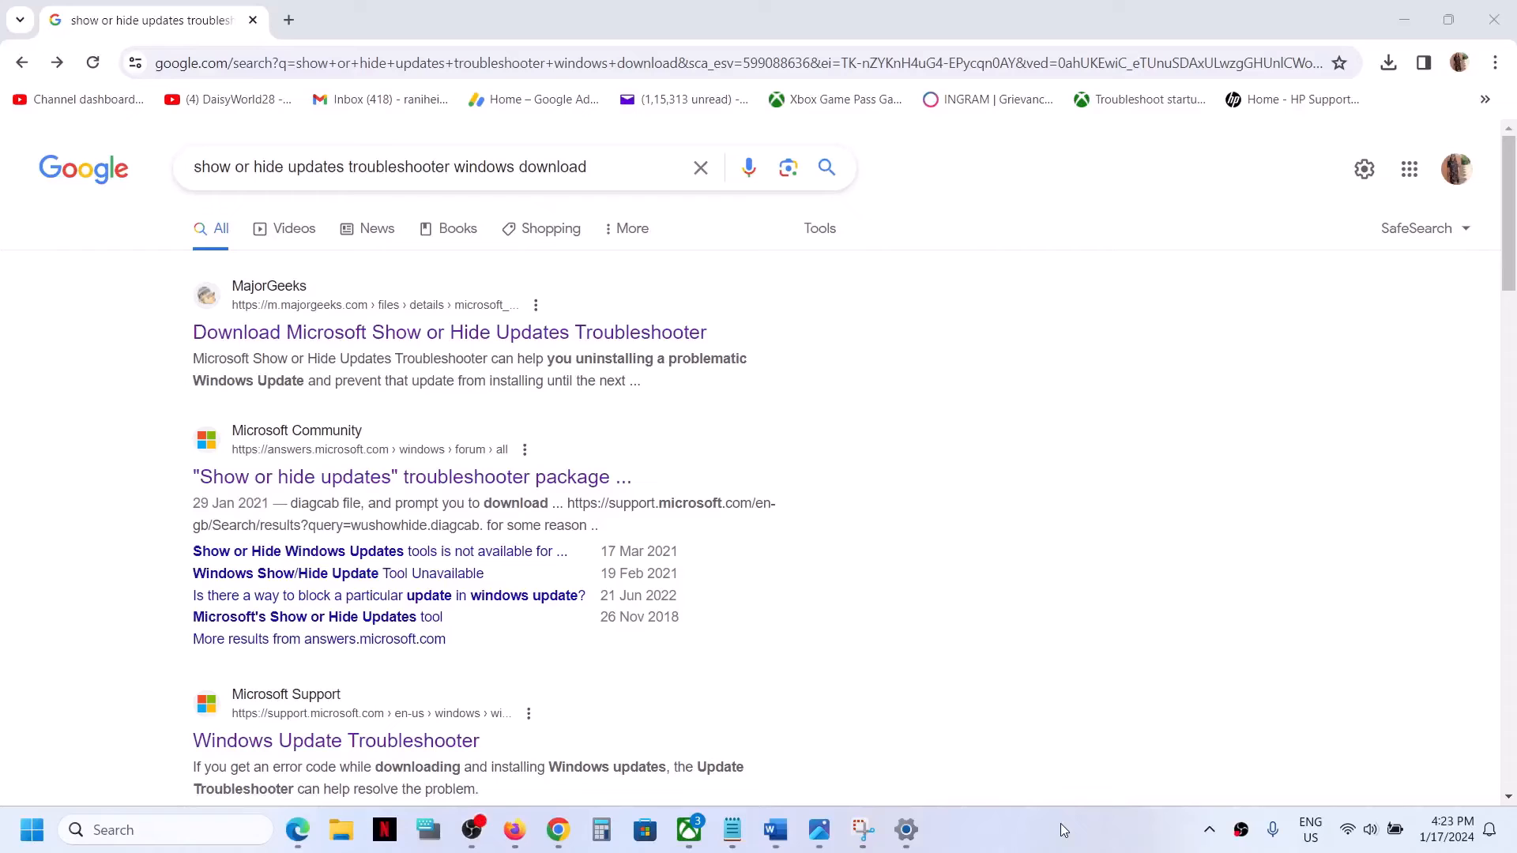
{"action": "left_click", "coordinate": [1390, 61]}
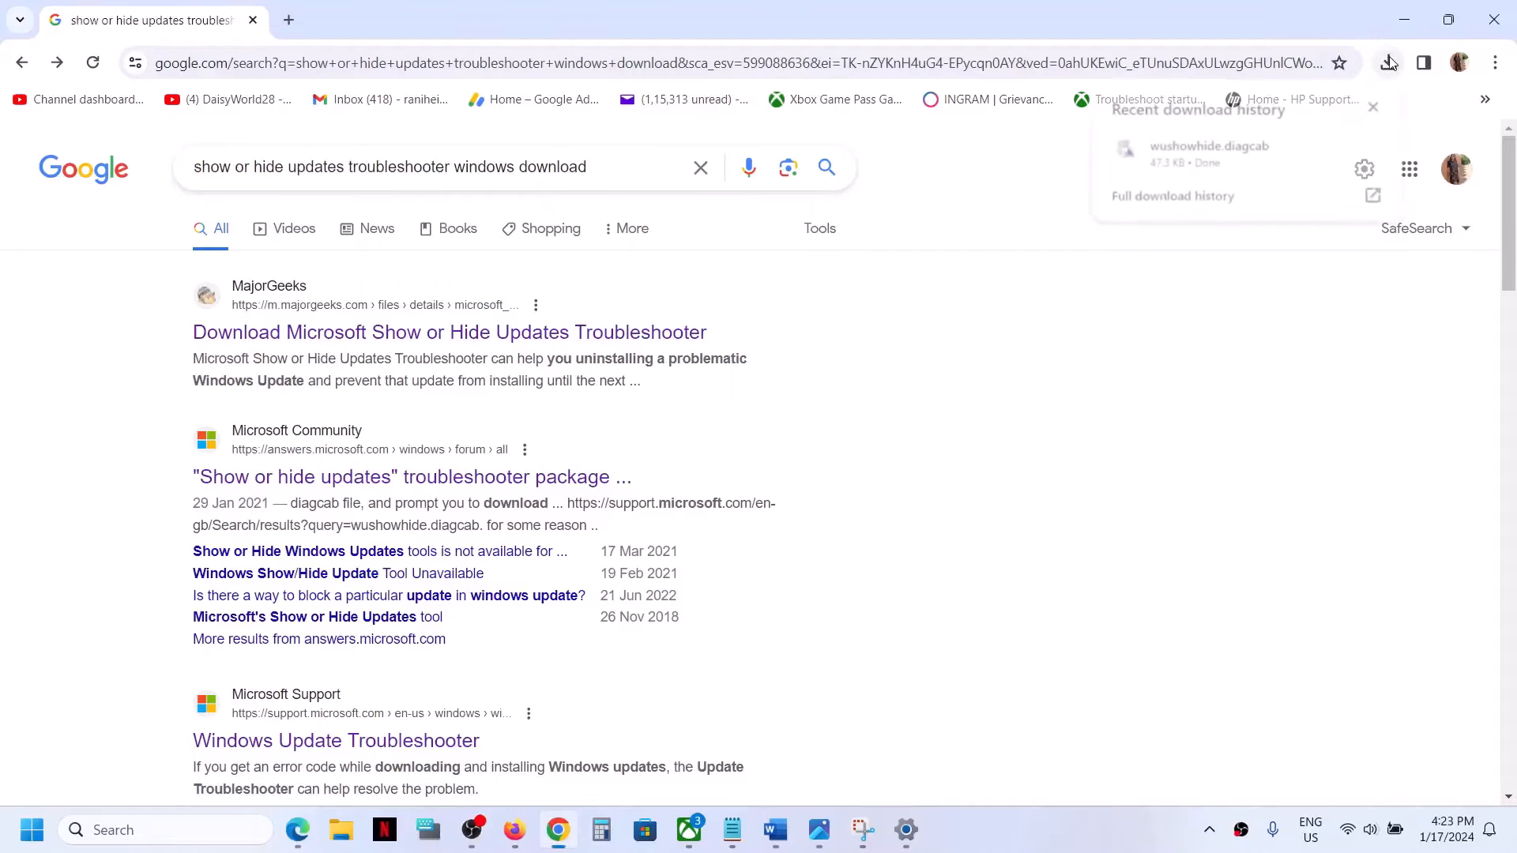
{"action": "left_click", "coordinate": [1224, 155]}
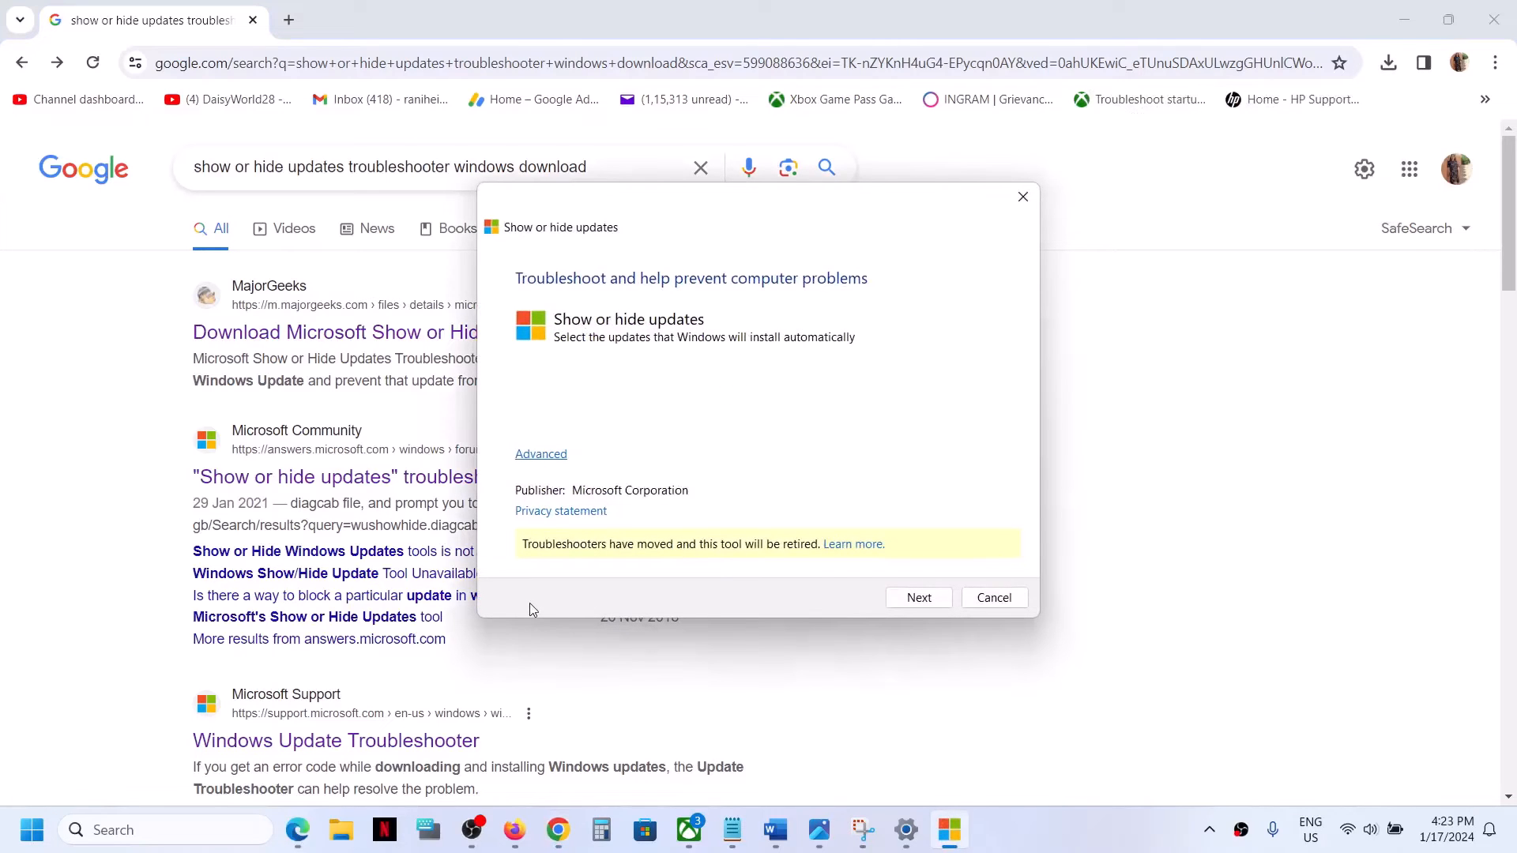
Launch wushowhide.diagcab from Downloads, detect updates and choose Hide updates
{"action": "left_click", "coordinate": [342, 830]}
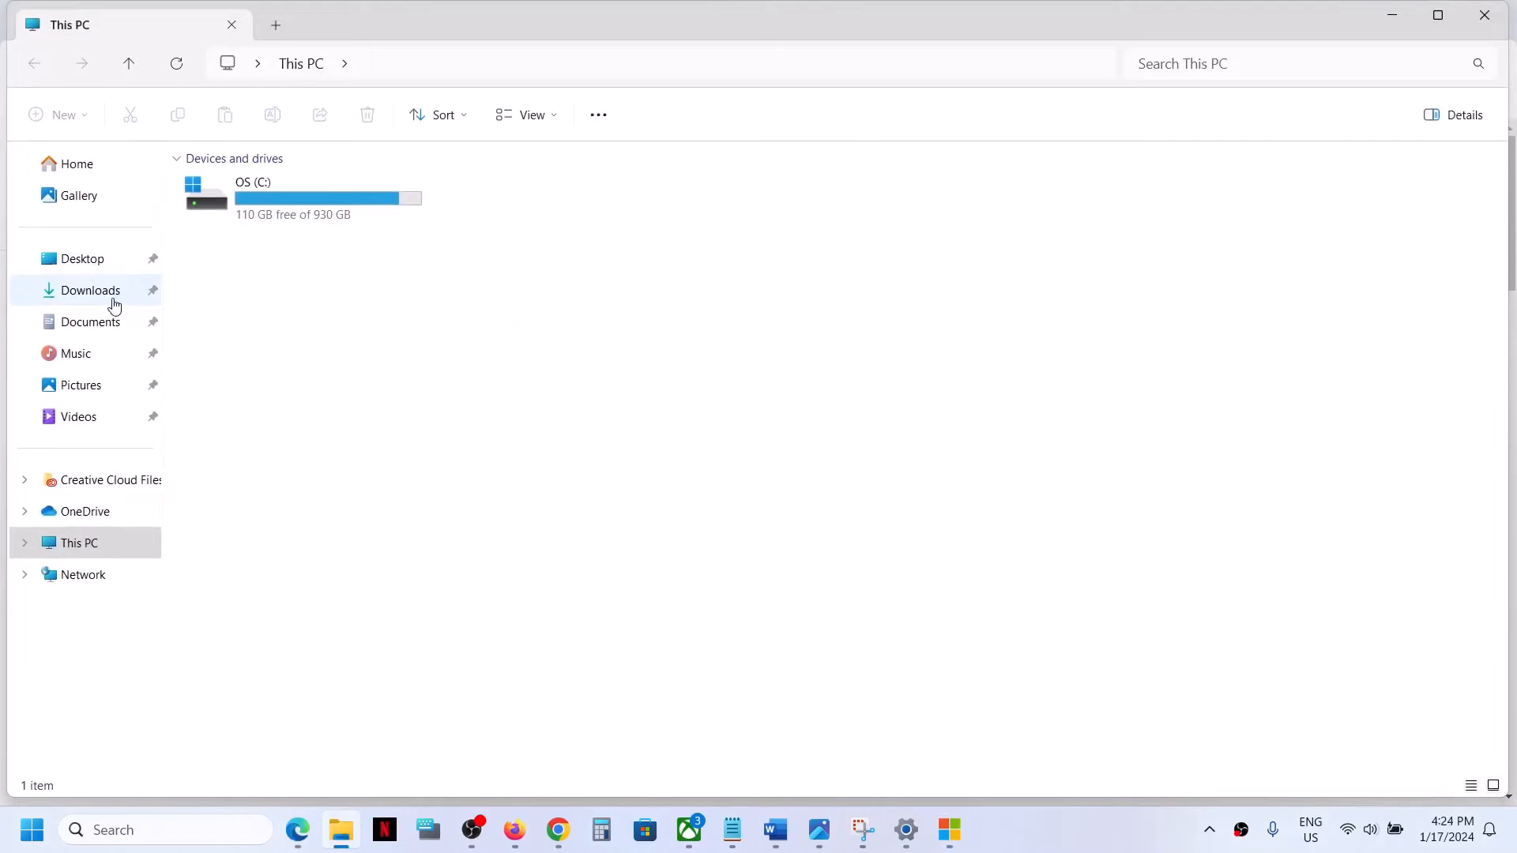
{"action": "left_click", "coordinate": [91, 291]}
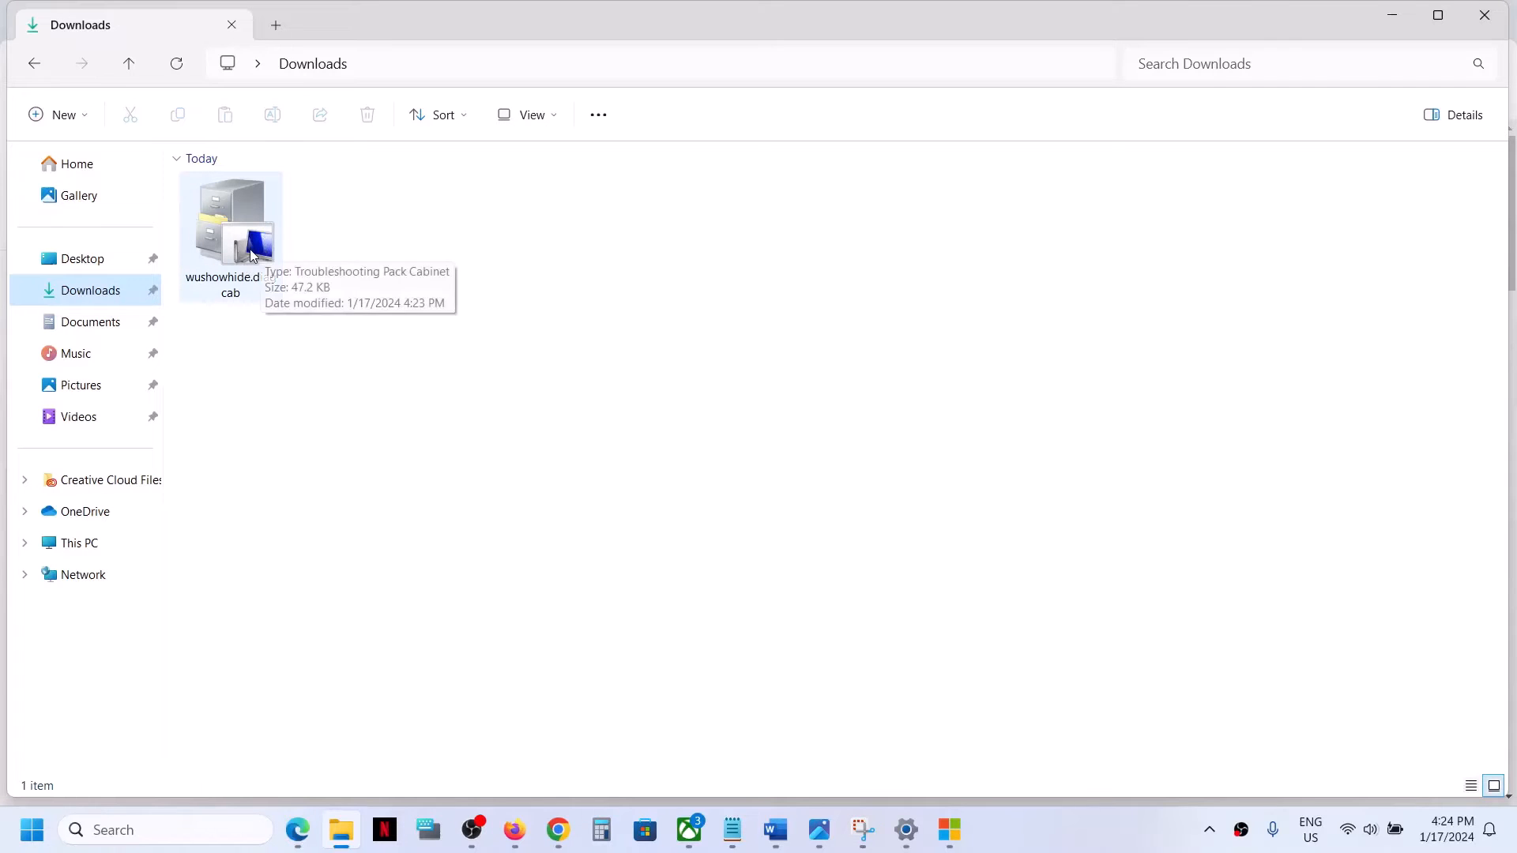
{"action": "double_click", "coordinate": [274, 258]}
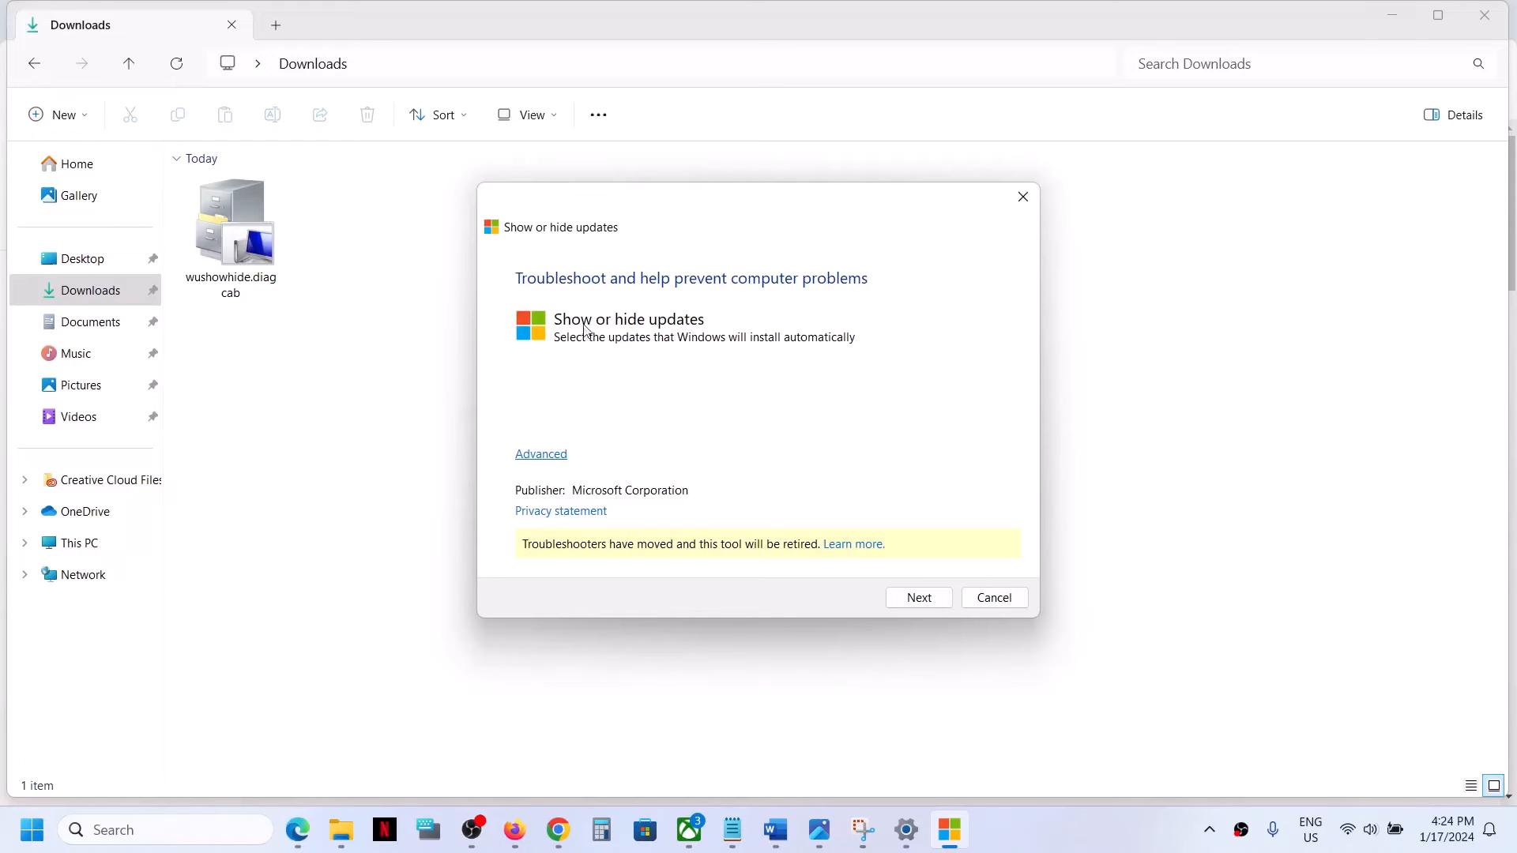
{"action": "left_click", "coordinate": [919, 598]}
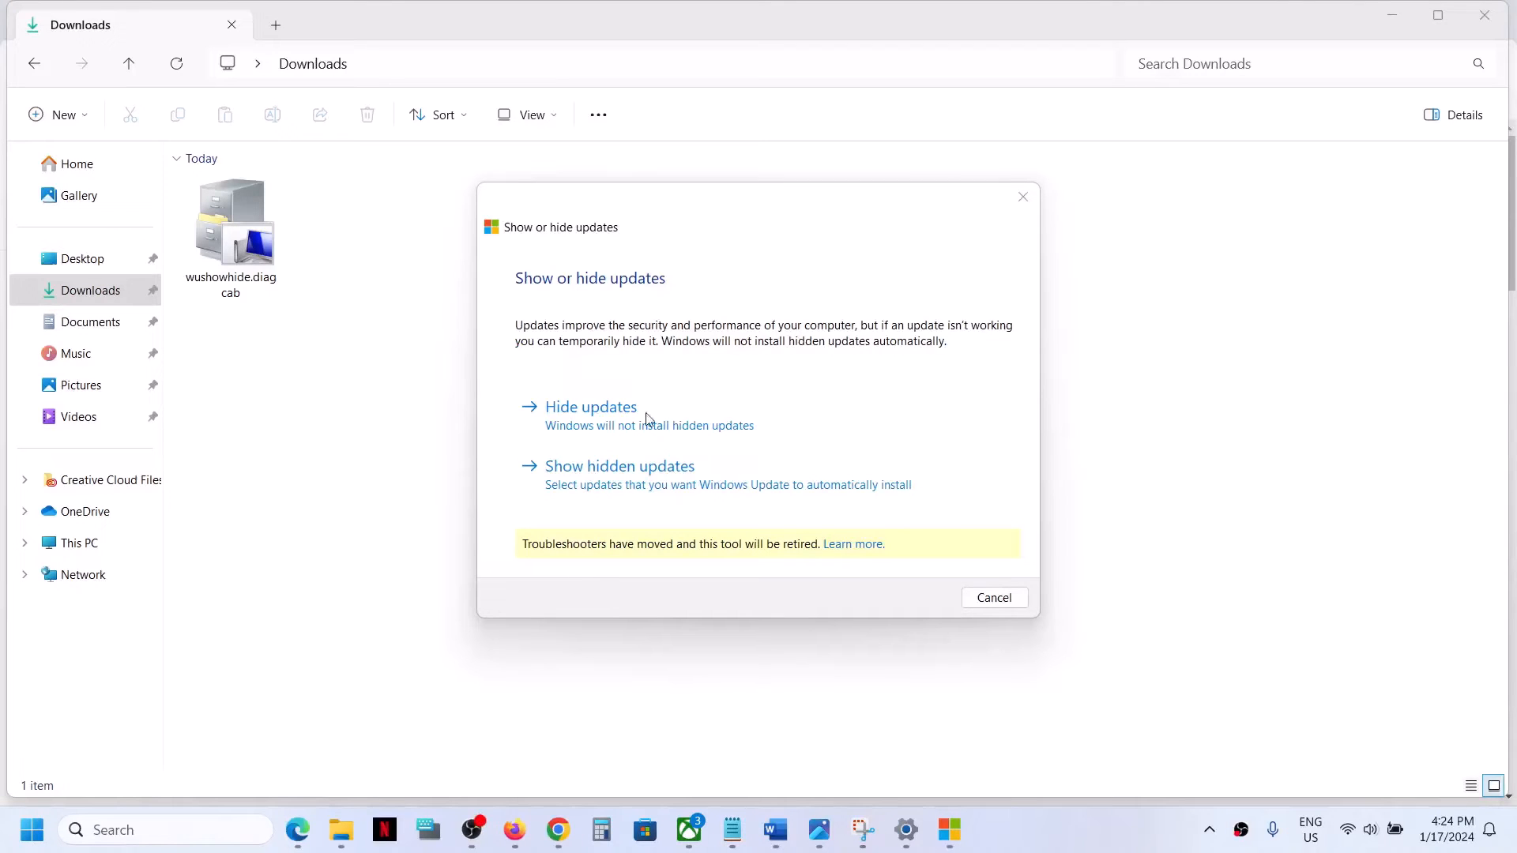
{"action": "left_click", "coordinate": [628, 428]}
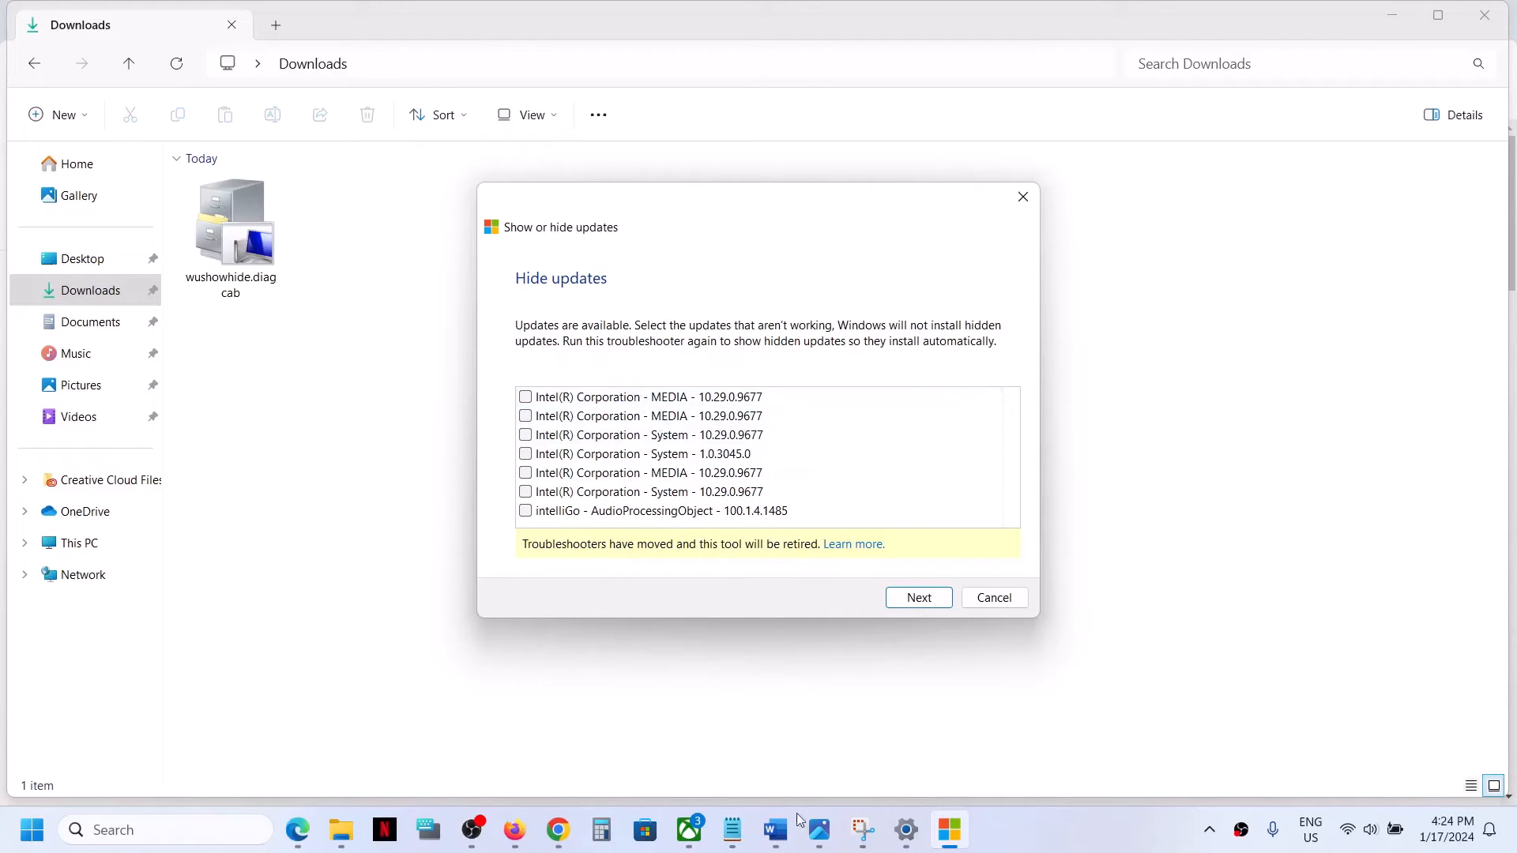
{"action": "left_click", "coordinate": [774, 830]}
{"action": "scroll", "coordinate": [365, 490], "scroll_direction": "down", "scroll_amount": 2}
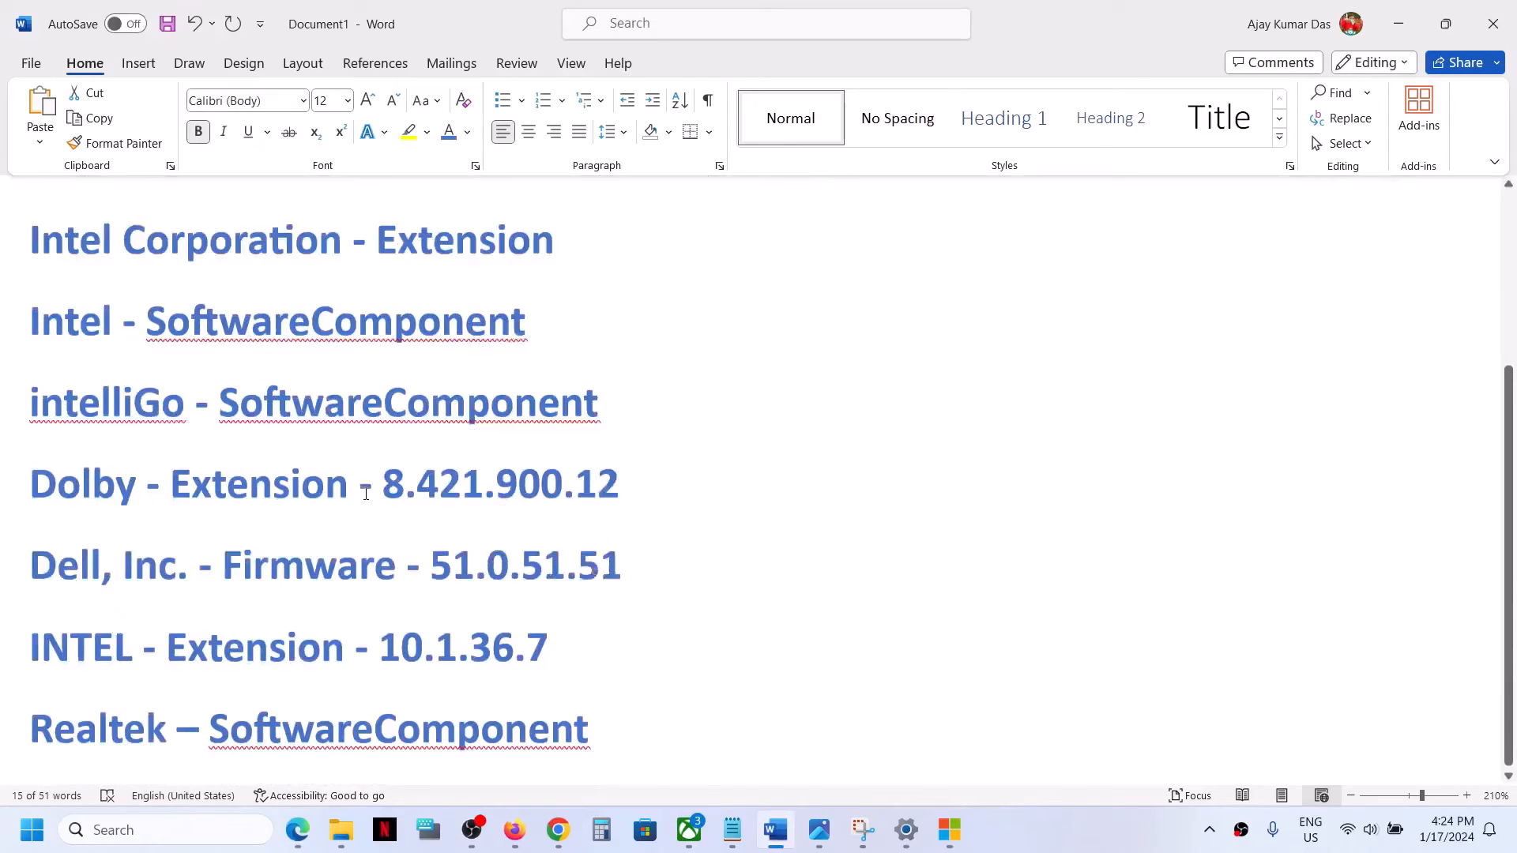
{"action": "scroll", "coordinate": [365, 489], "scroll_direction": "down", "scroll_amount": 2}
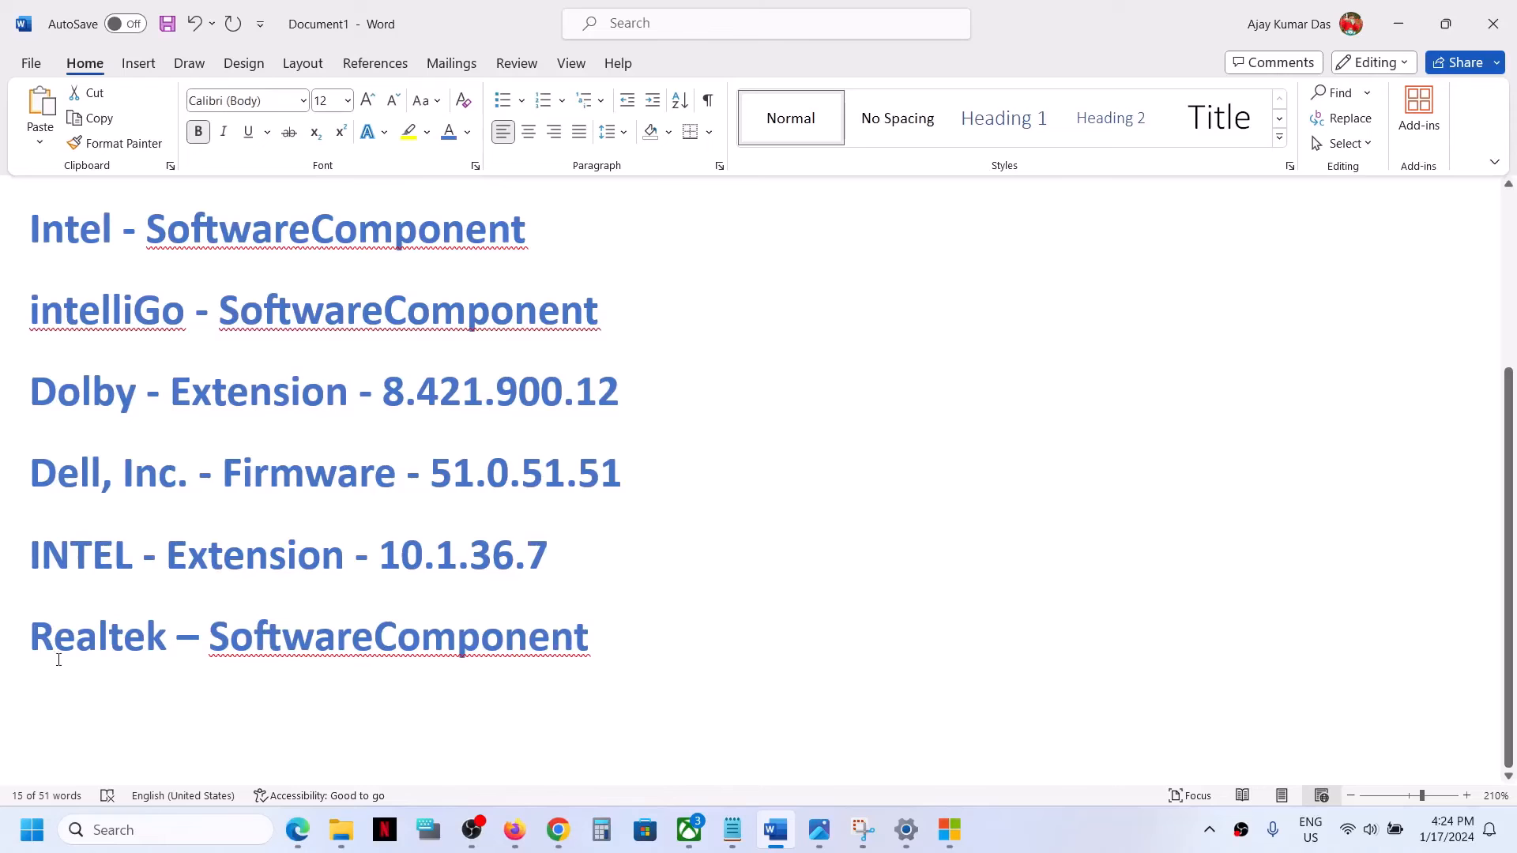
{"action": "scroll", "coordinate": [508, 463], "scroll_direction": "up", "scroll_amount": 2}
{"action": "scroll", "coordinate": [507, 462], "scroll_direction": "up", "scroll_amount": 2}
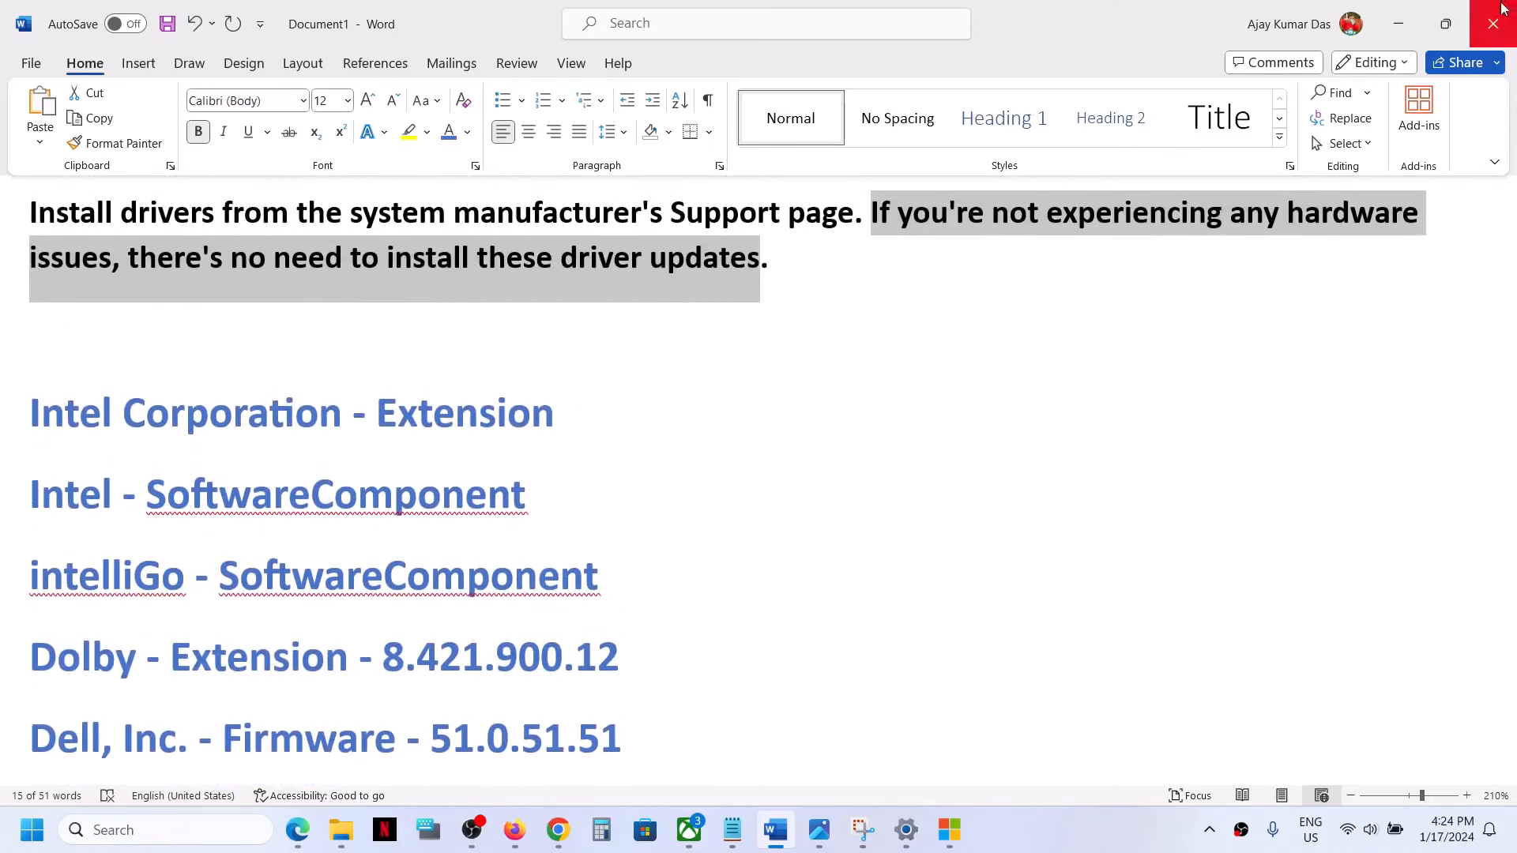
Mark the first Intel(R) Corporation - MEDIA - 10.29.0.9677 update and apply hiding it
{"action": "left_click", "coordinate": [1399, 24]}
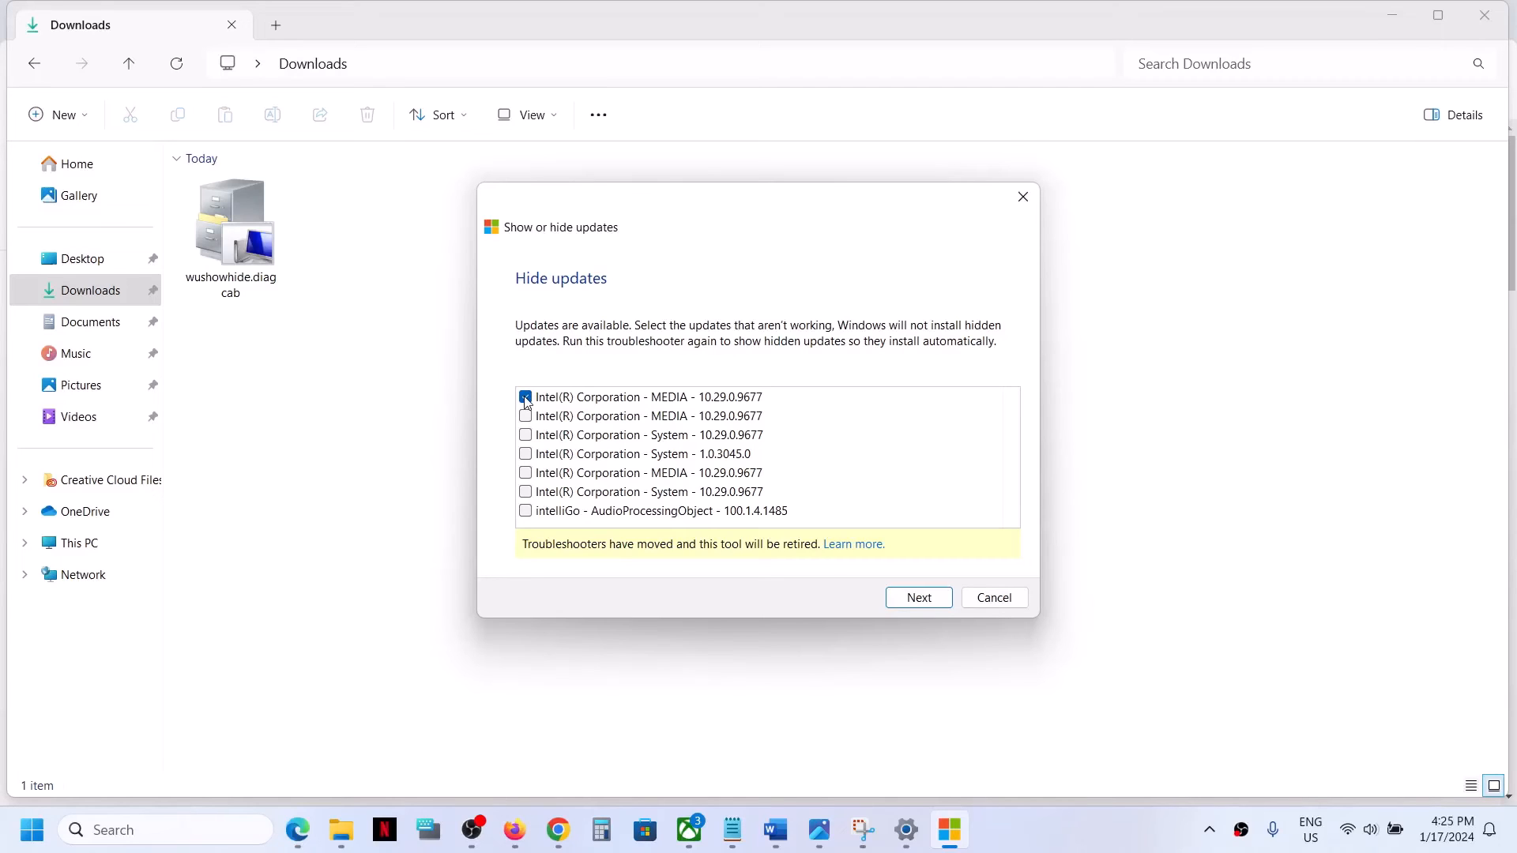
{"action": "left_click", "coordinate": [524, 398]}
{"action": "left_click", "coordinate": [920, 598]}
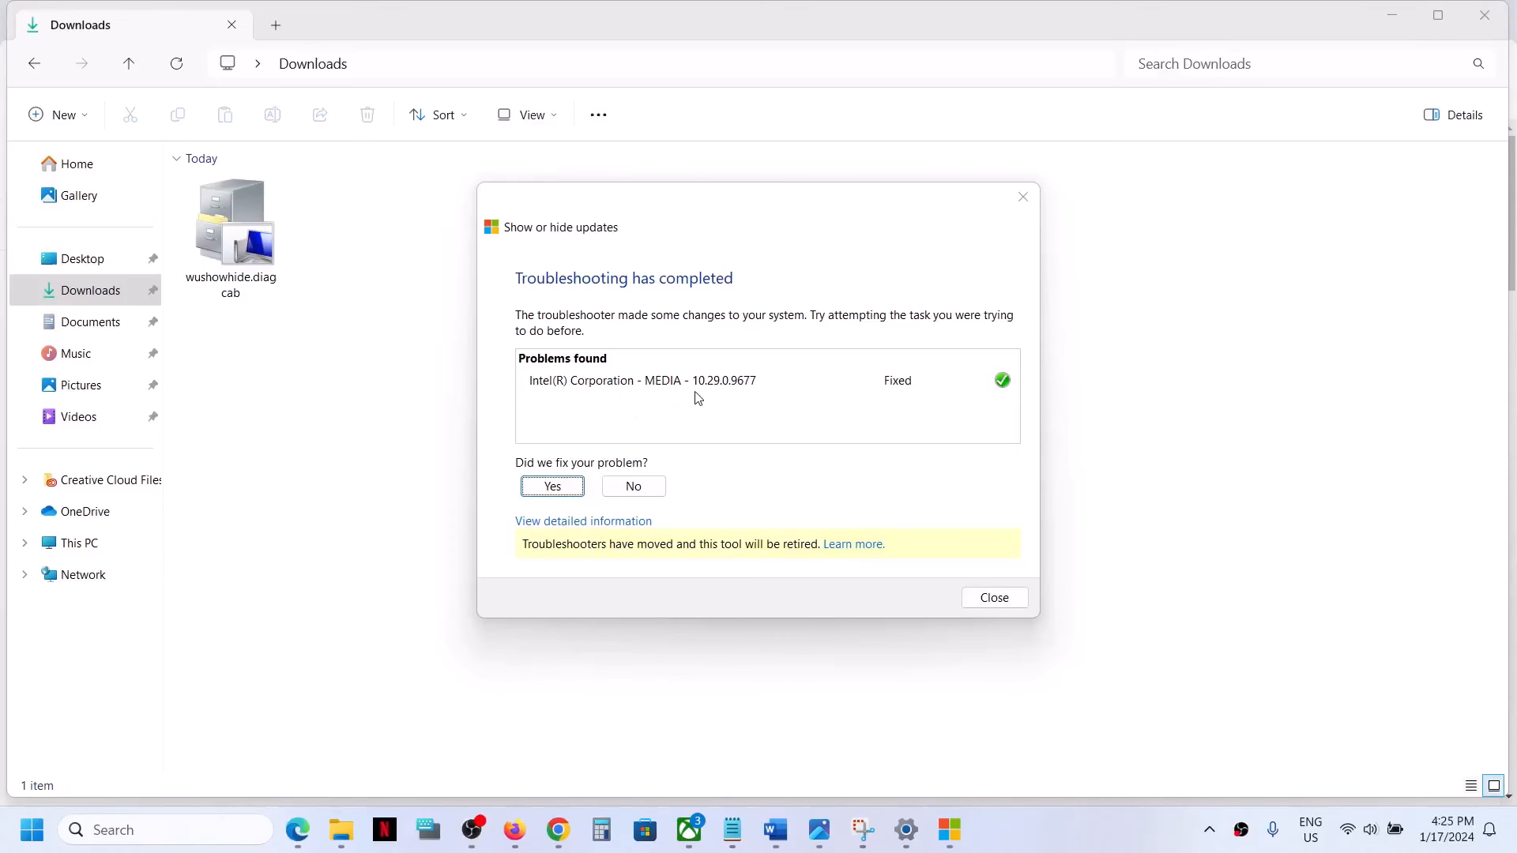
Close the finished troubleshooter and reach Windows Settings from the Start menu
{"action": "left_click", "coordinate": [995, 598]}
{"action": "left_click", "coordinate": [32, 829]}
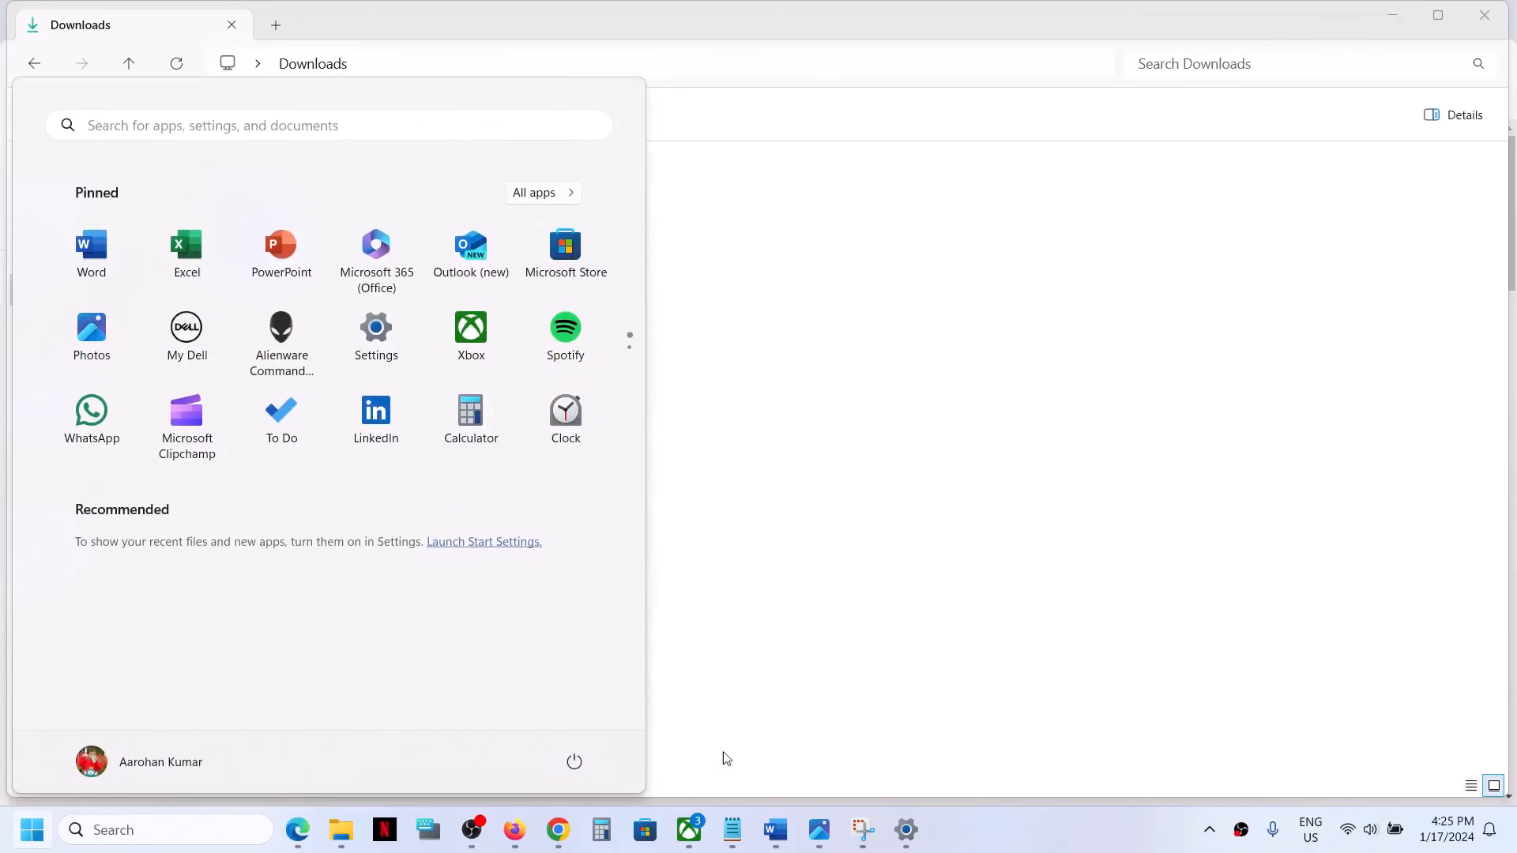
{"action": "left_click", "coordinate": [572, 765]}
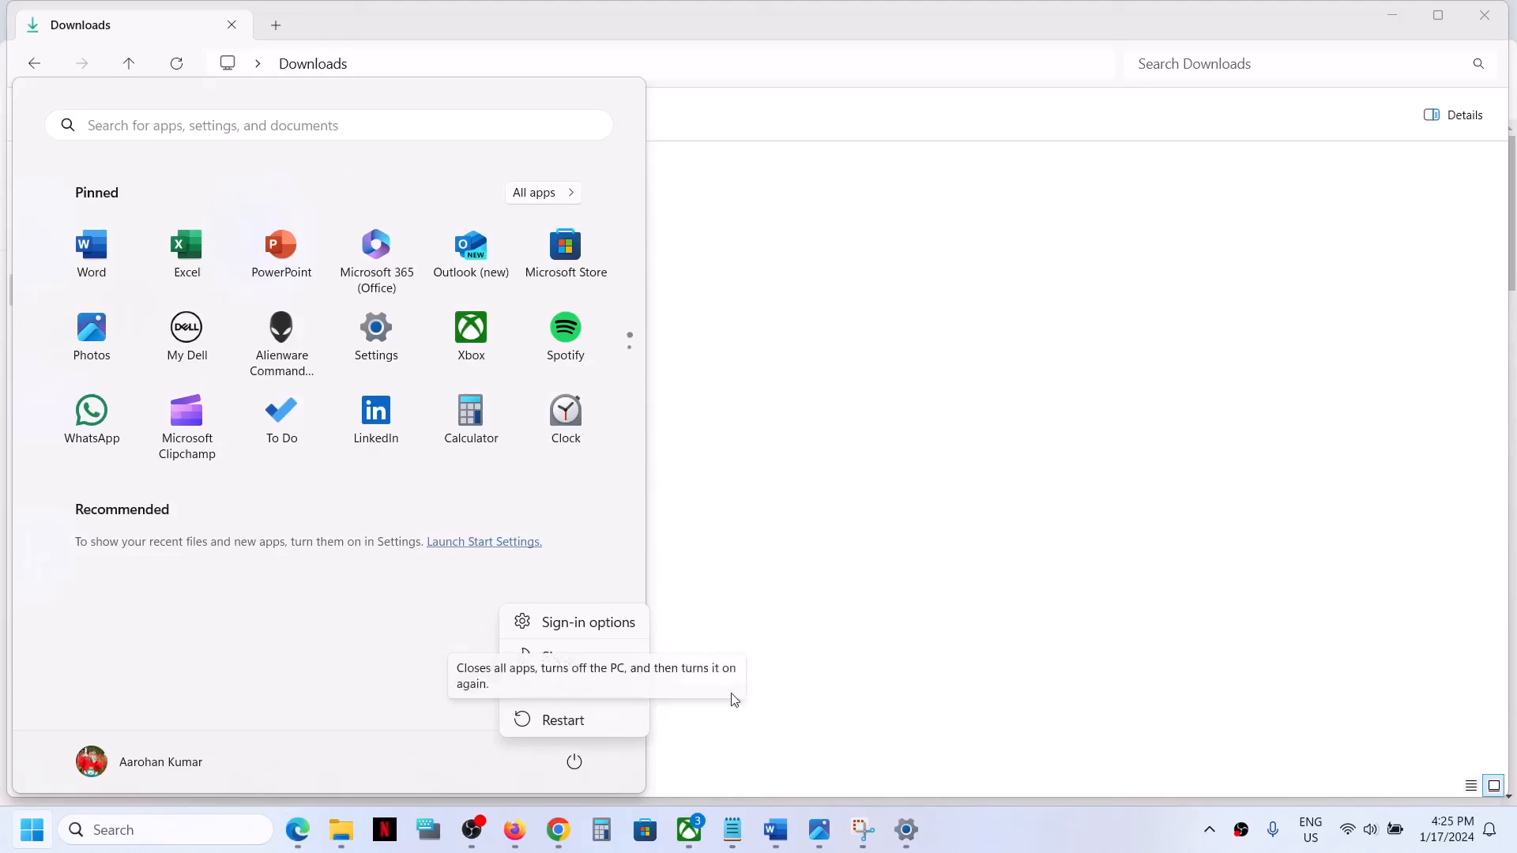
{"action": "left_click", "coordinate": [824, 659]}
{"action": "left_click", "coordinate": [376, 338]}
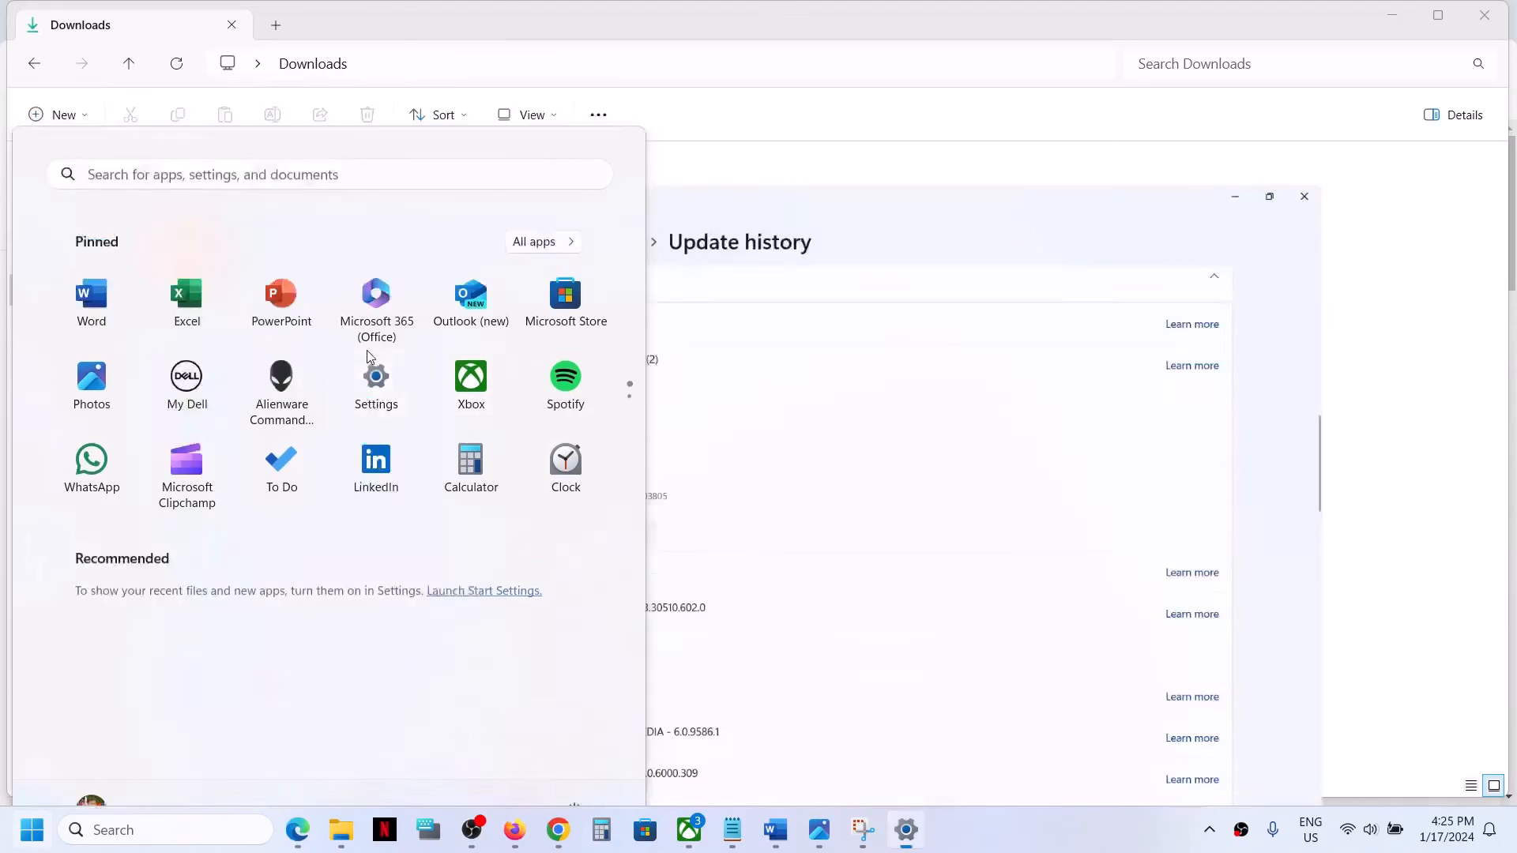
Start a check for updates on the Windows Update page and put the error screenshot away
{"action": "left_click", "coordinate": [51, 658]}
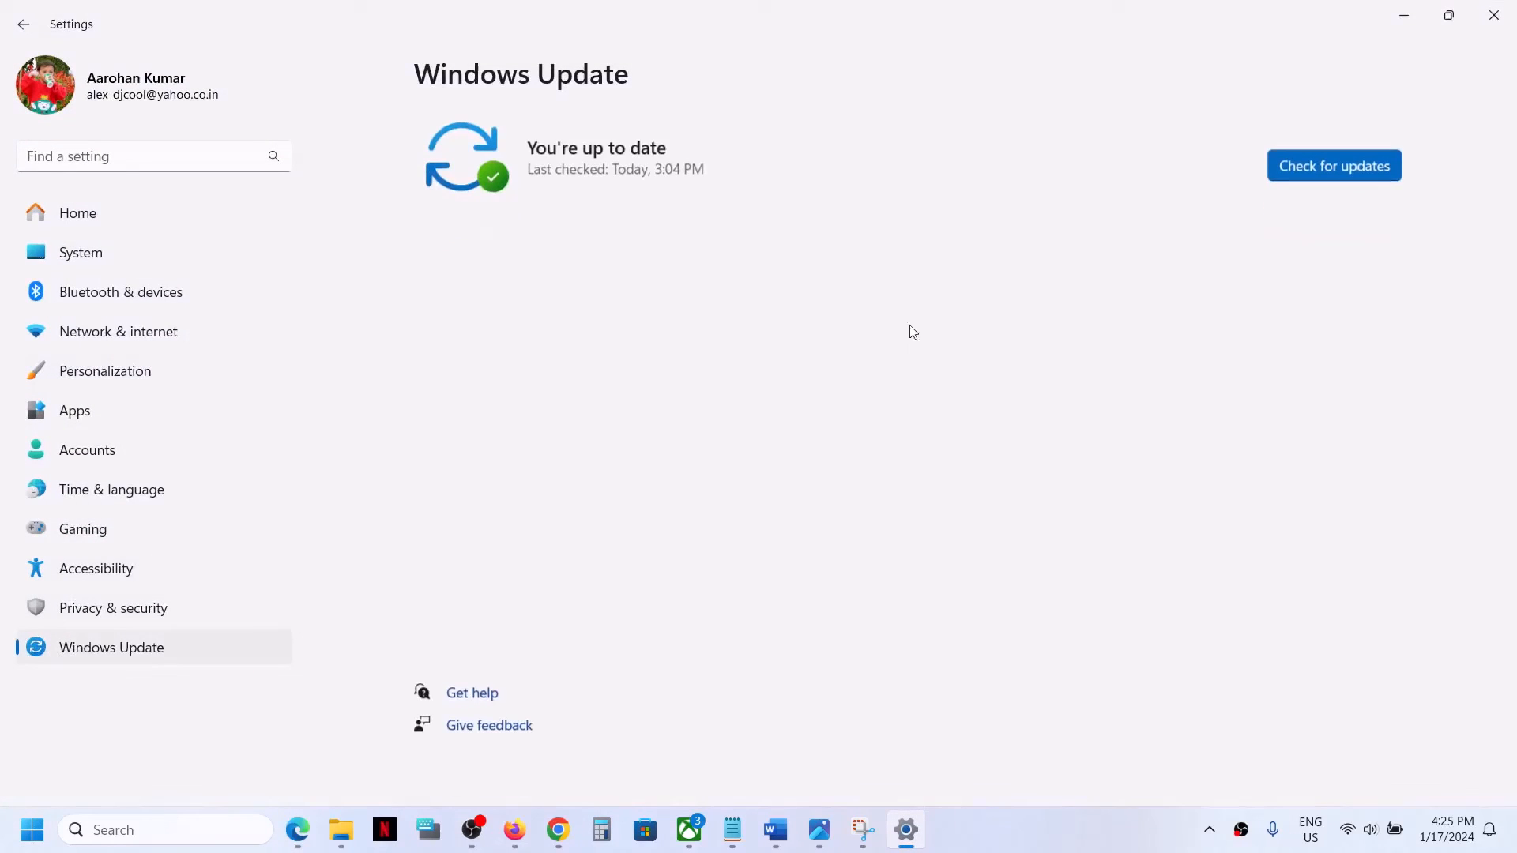
{"action": "left_click", "coordinate": [1308, 166]}
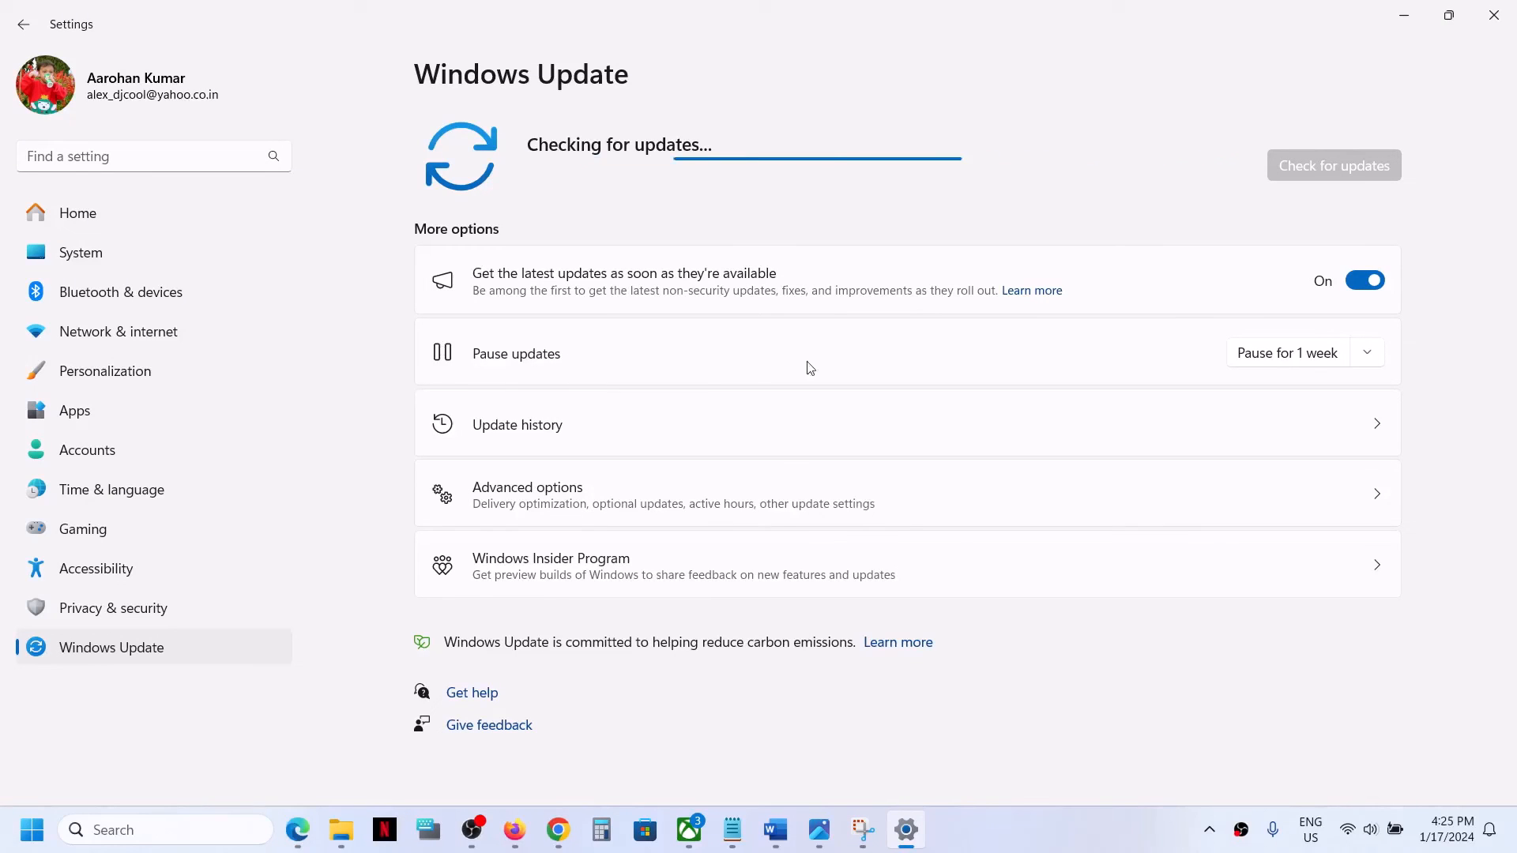
{"action": "left_click", "coordinate": [819, 831]}
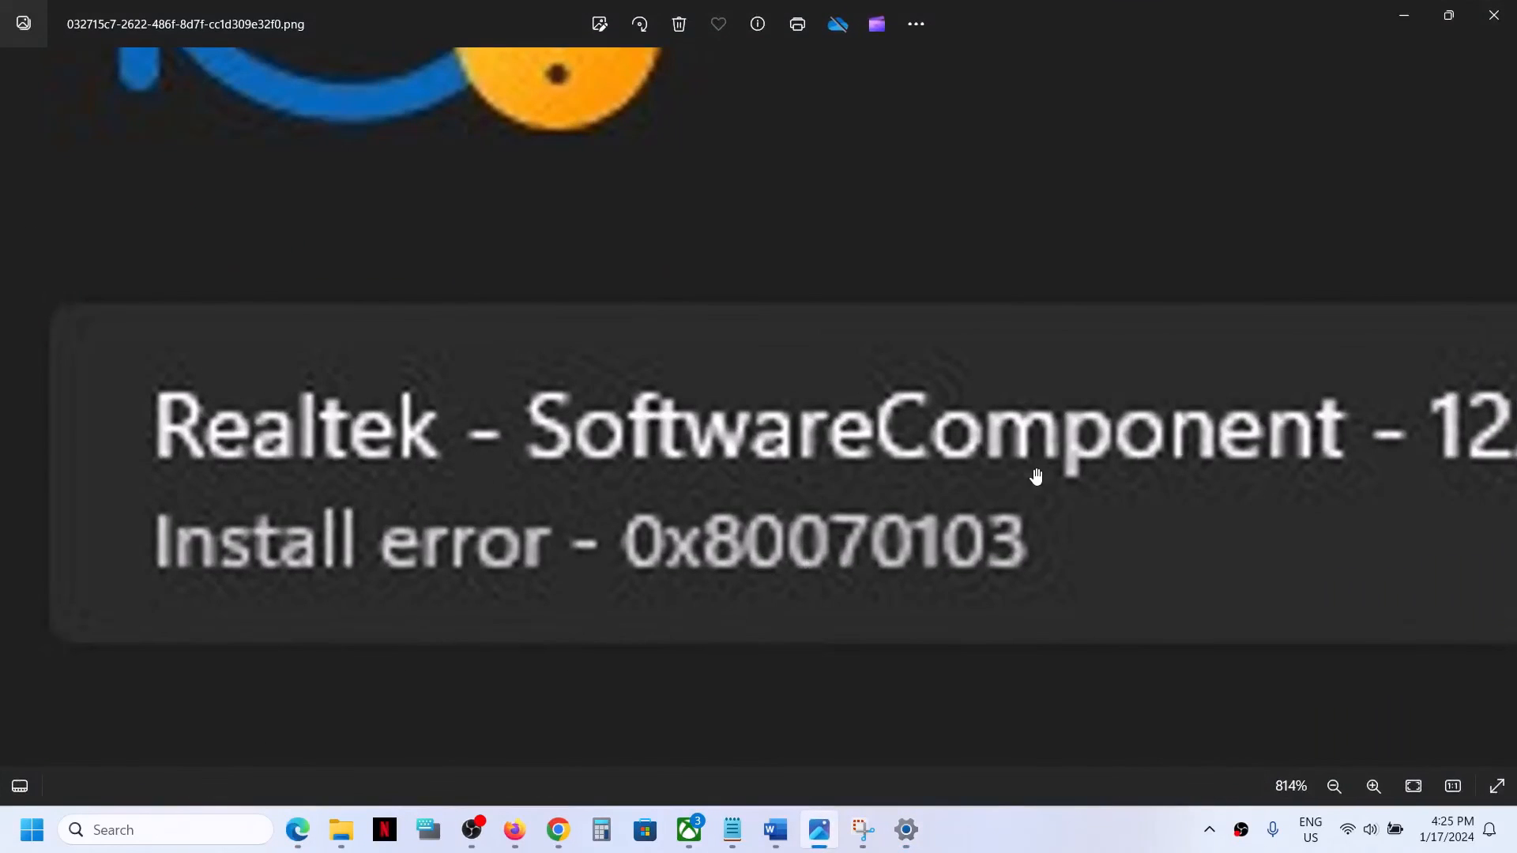
{"action": "left_click", "coordinate": [1414, 17]}
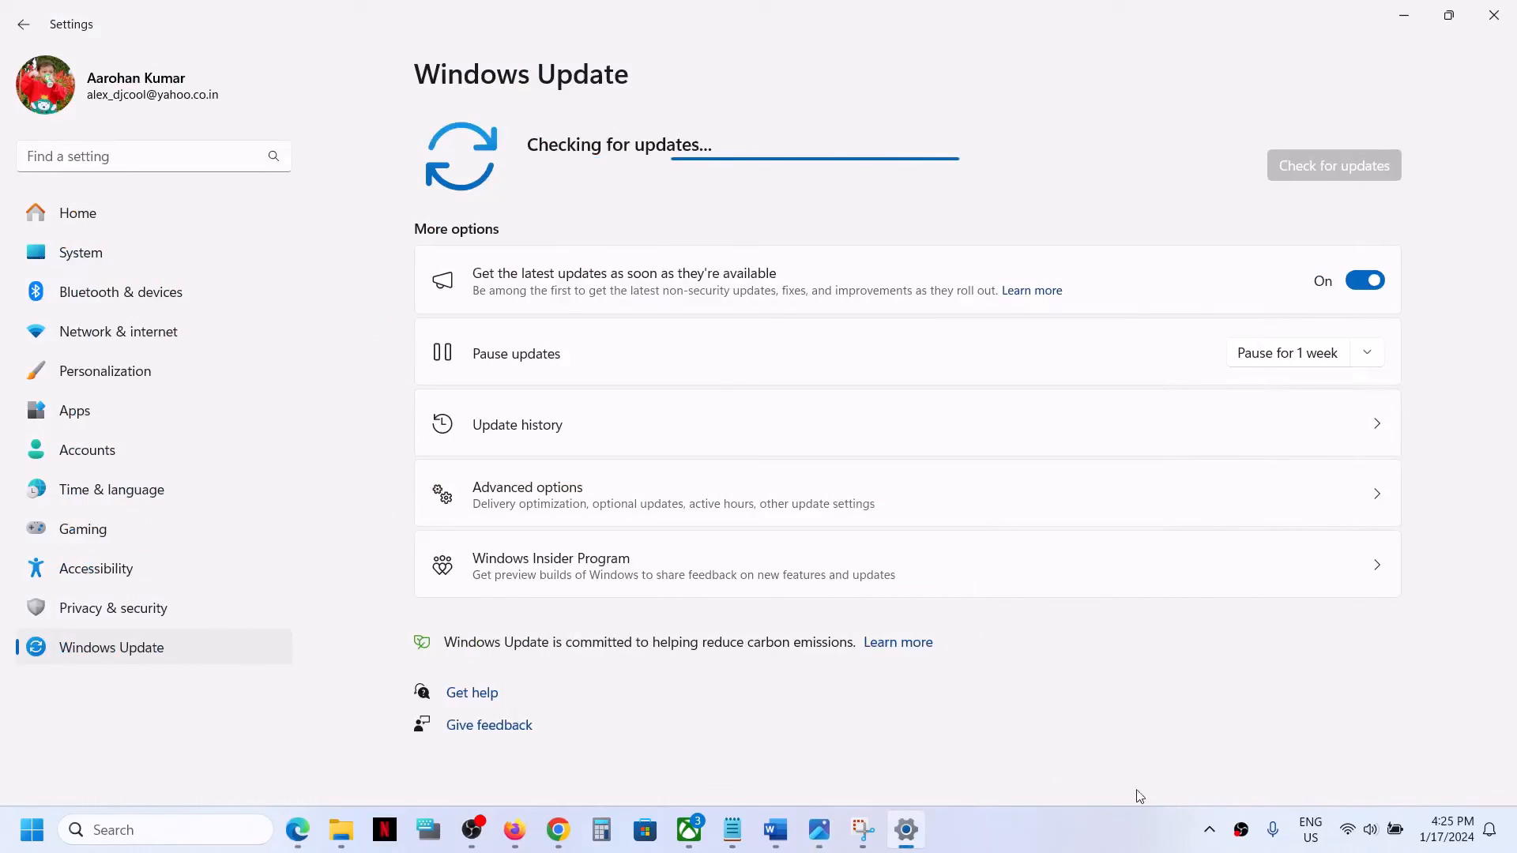